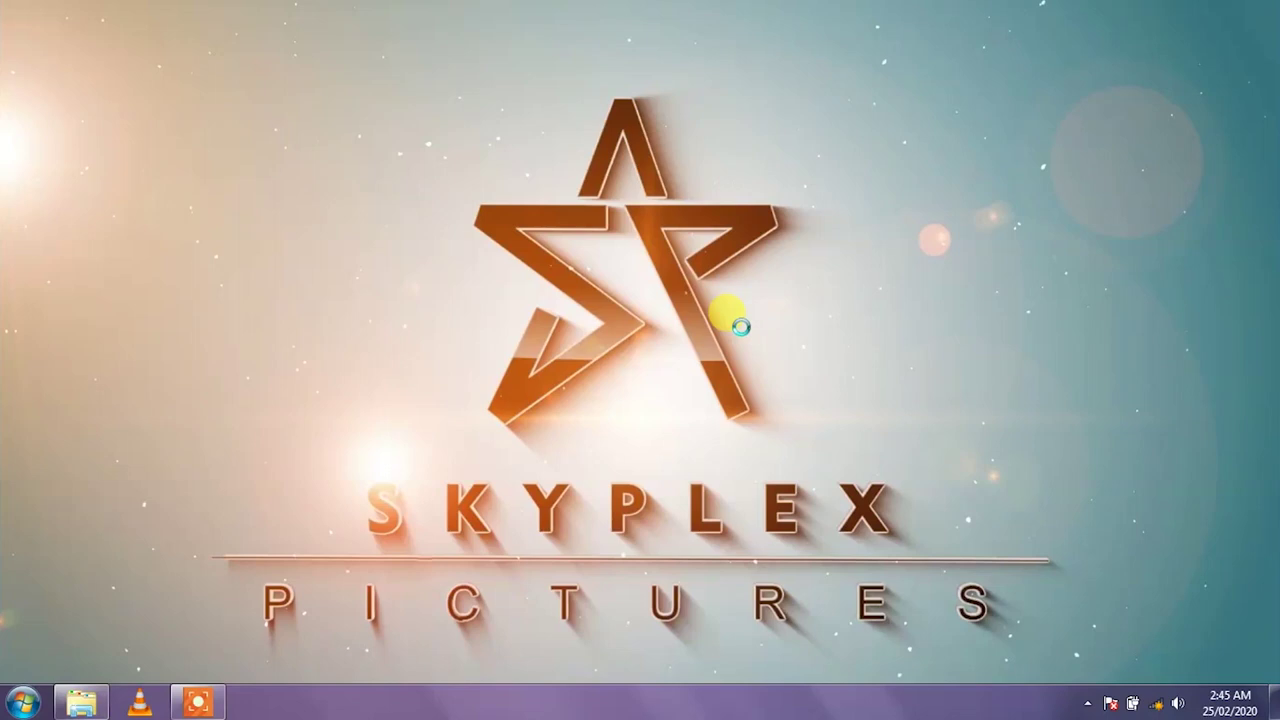
# Step: Refresh the desktop, then launch Adobe Photoshop CS6 by searching 'photo' in the Start menu
pyautogui.rightClick(741, 328)
pyautogui.click(785, 383)
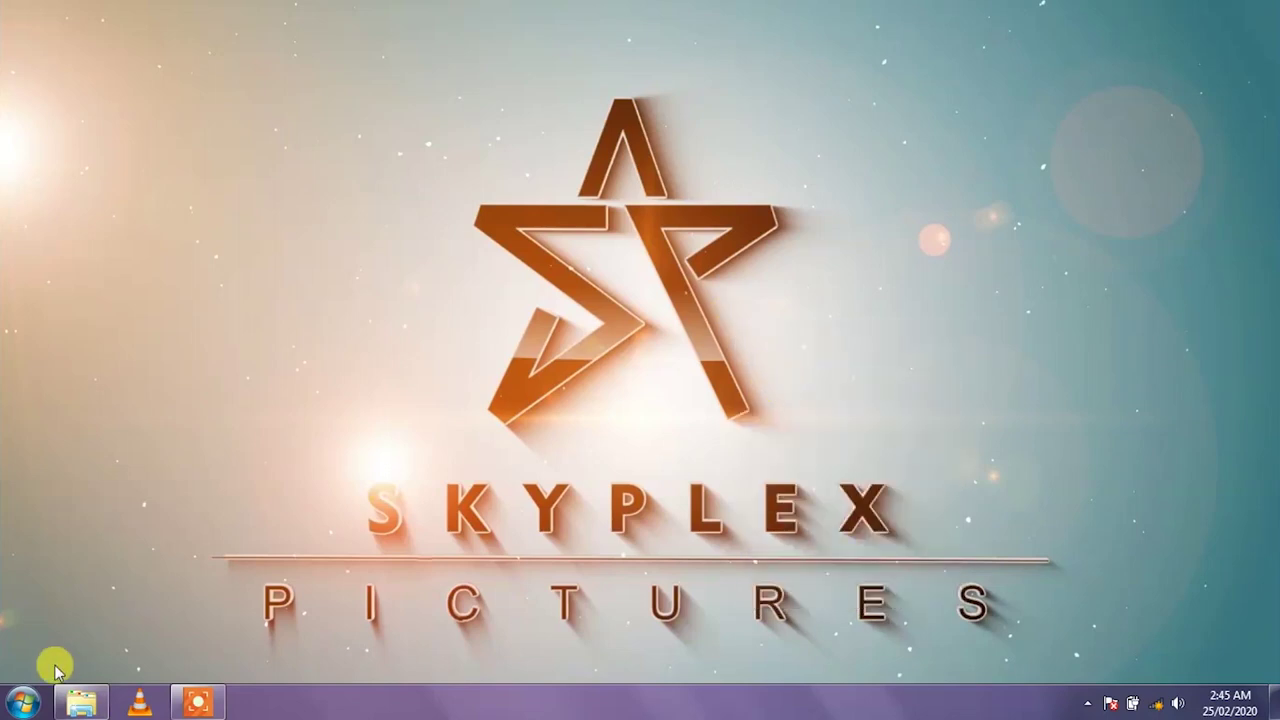
pyautogui.click(16, 706)
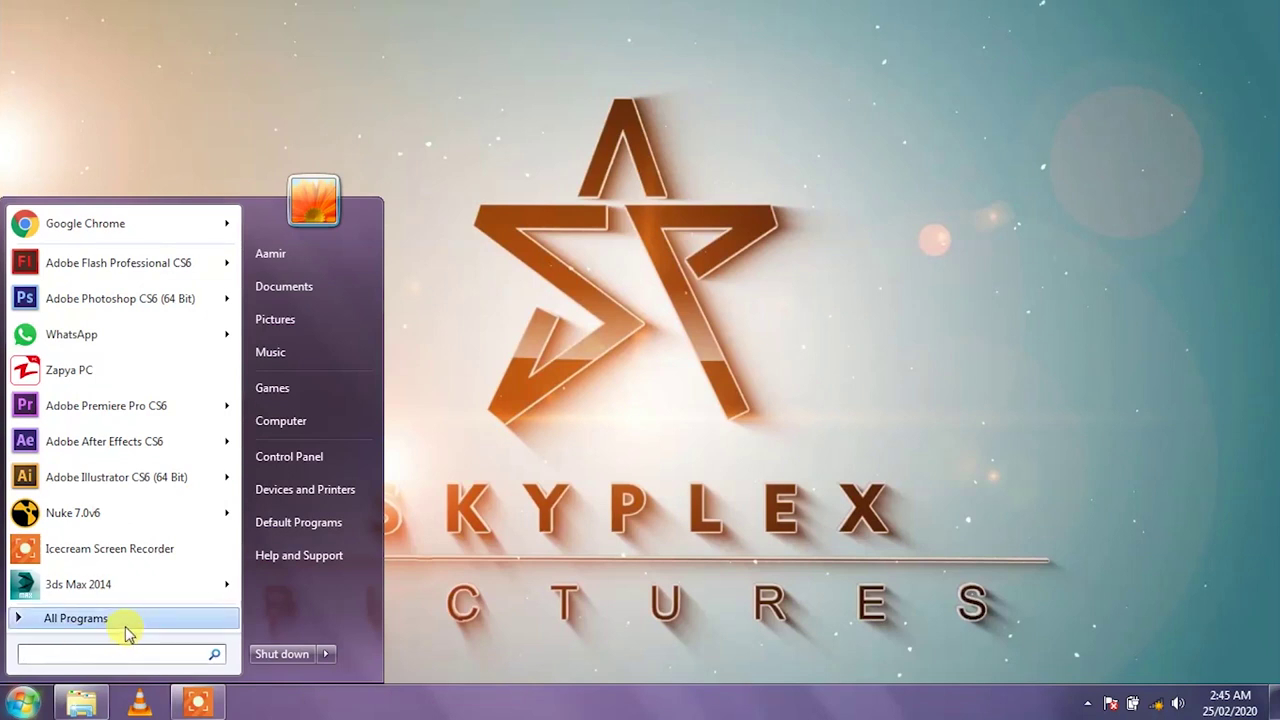
pyautogui.write('photo')
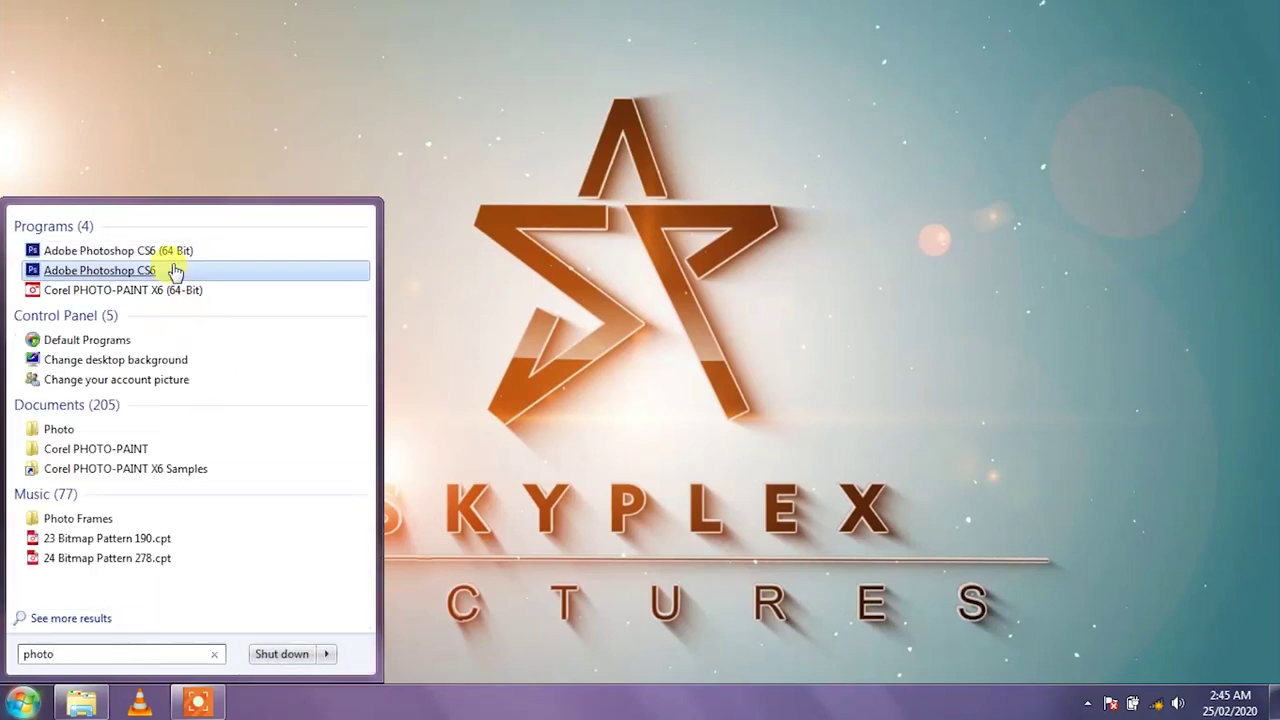
pyautogui.click(171, 268)
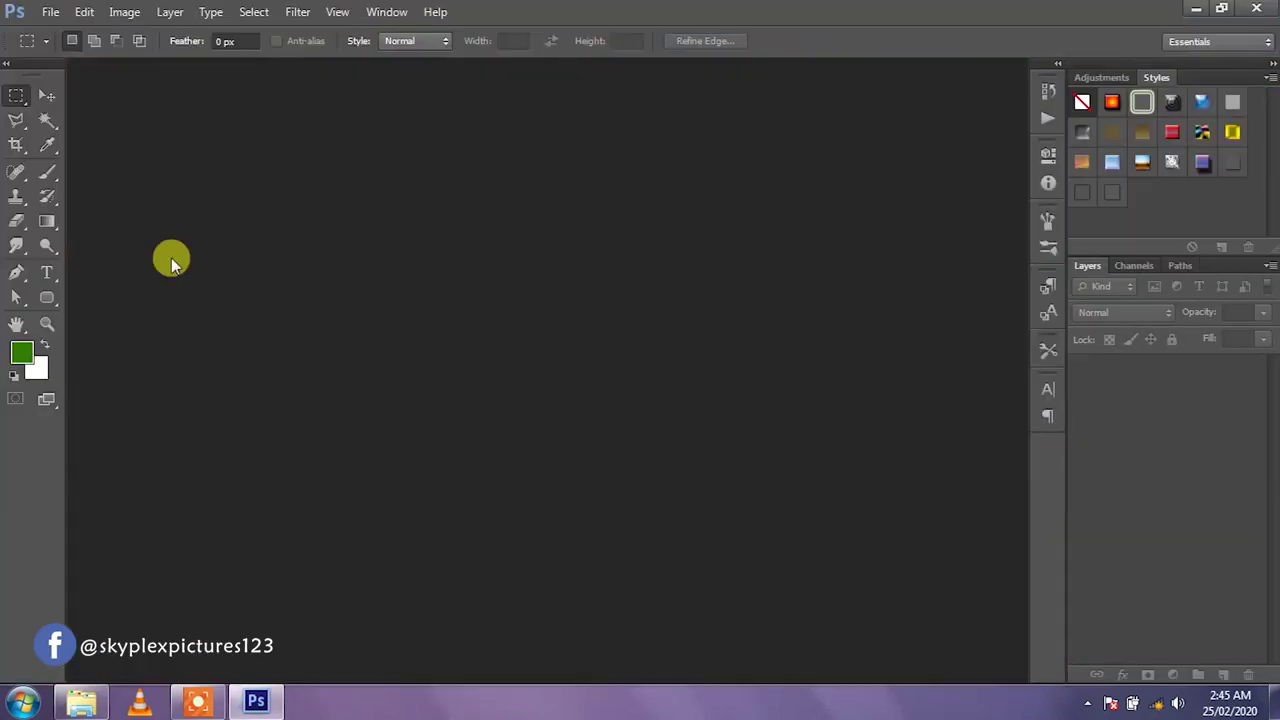
# Step: Create a new 200 × 200 pixel, 300 ppi RGB document with a white background
pyautogui.click(52, 98)
pyautogui.click(1050, 271)
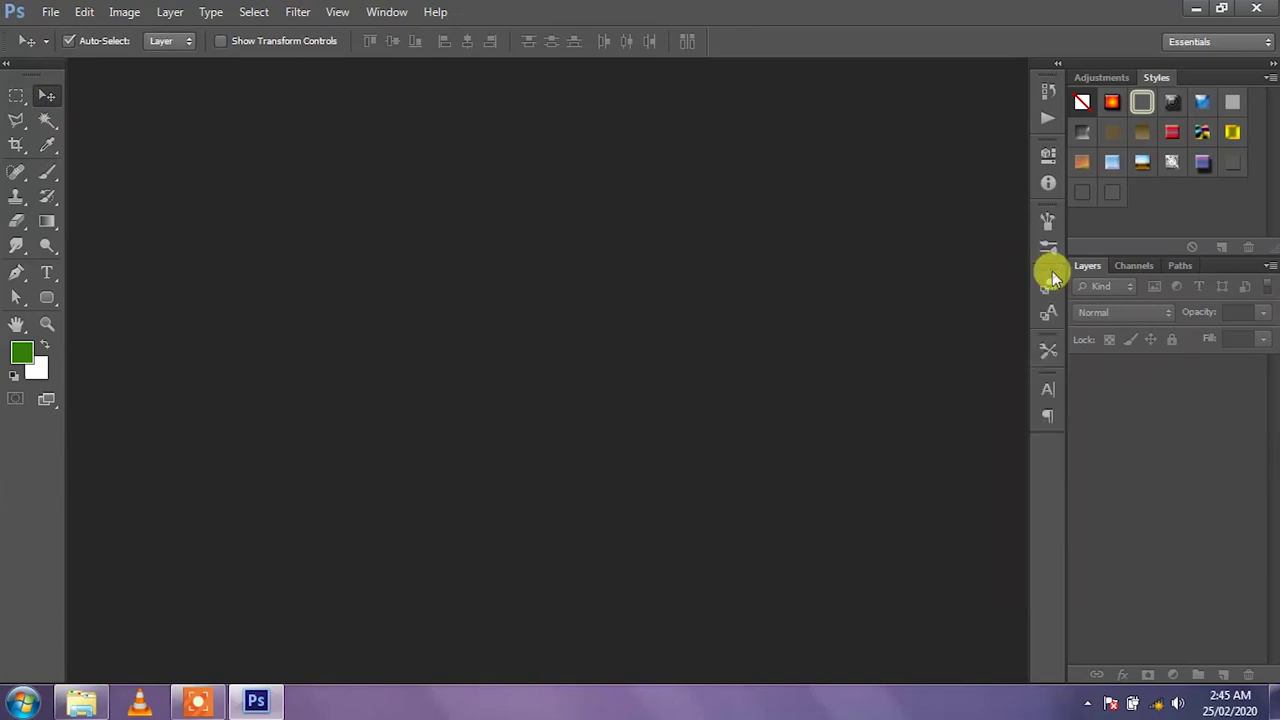
pyautogui.click(48, 14)
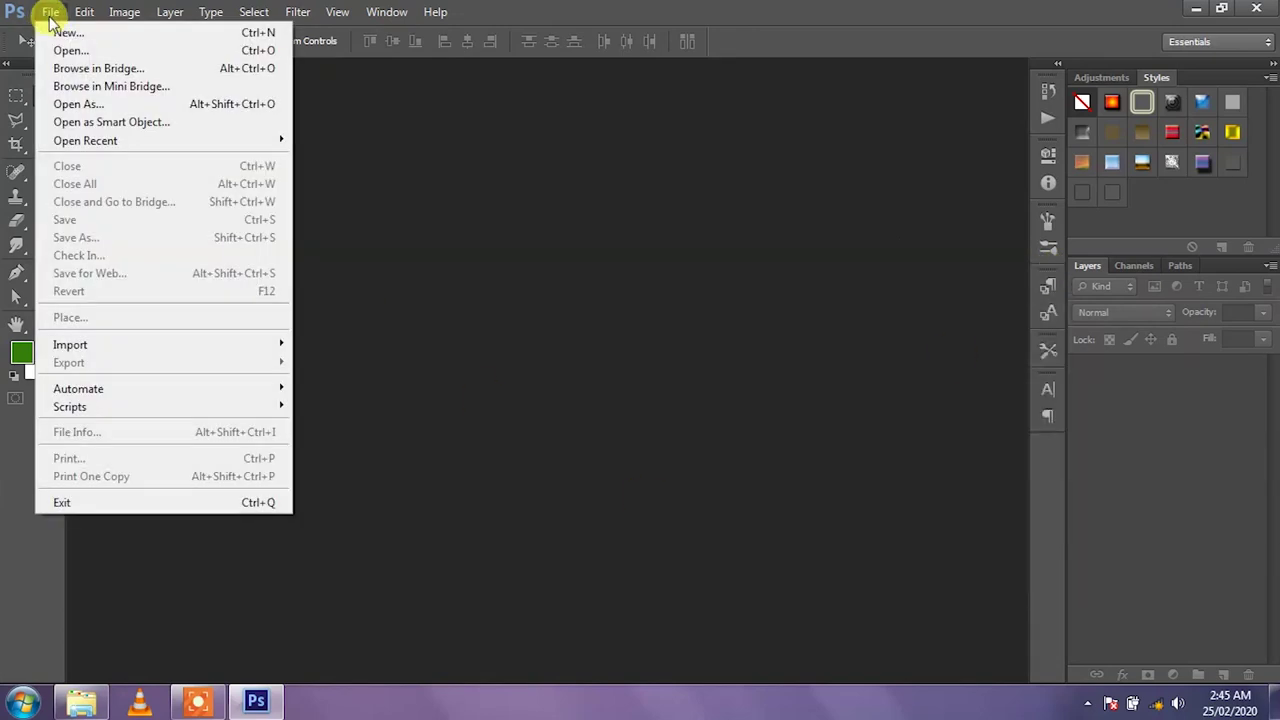
pyautogui.hotkey('ctrl', 'n')
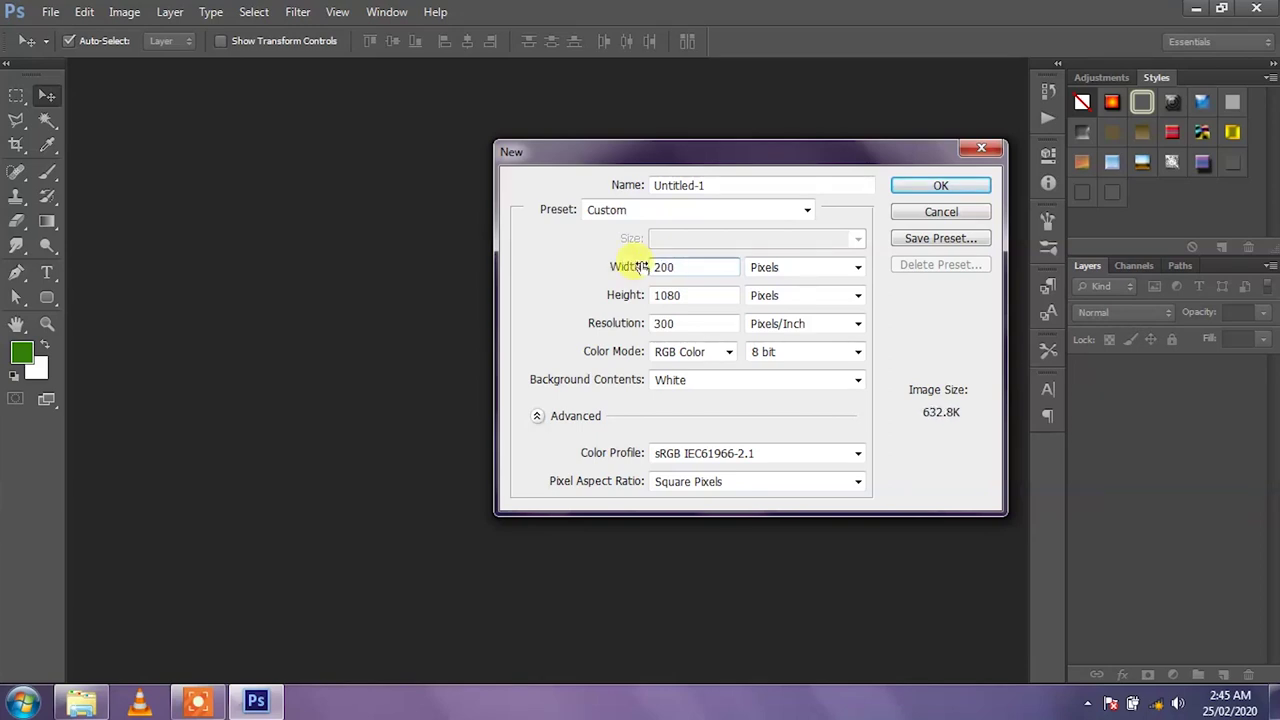
pyautogui.write('00')
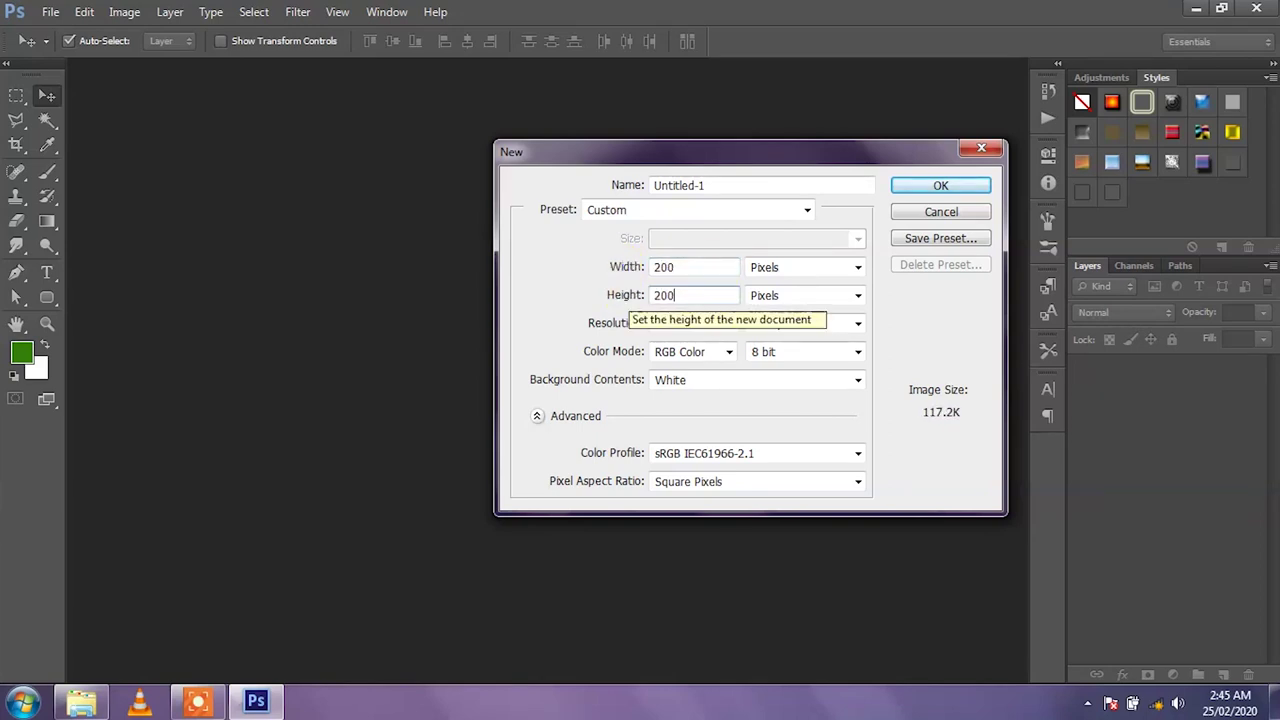
pyautogui.click(768, 283)
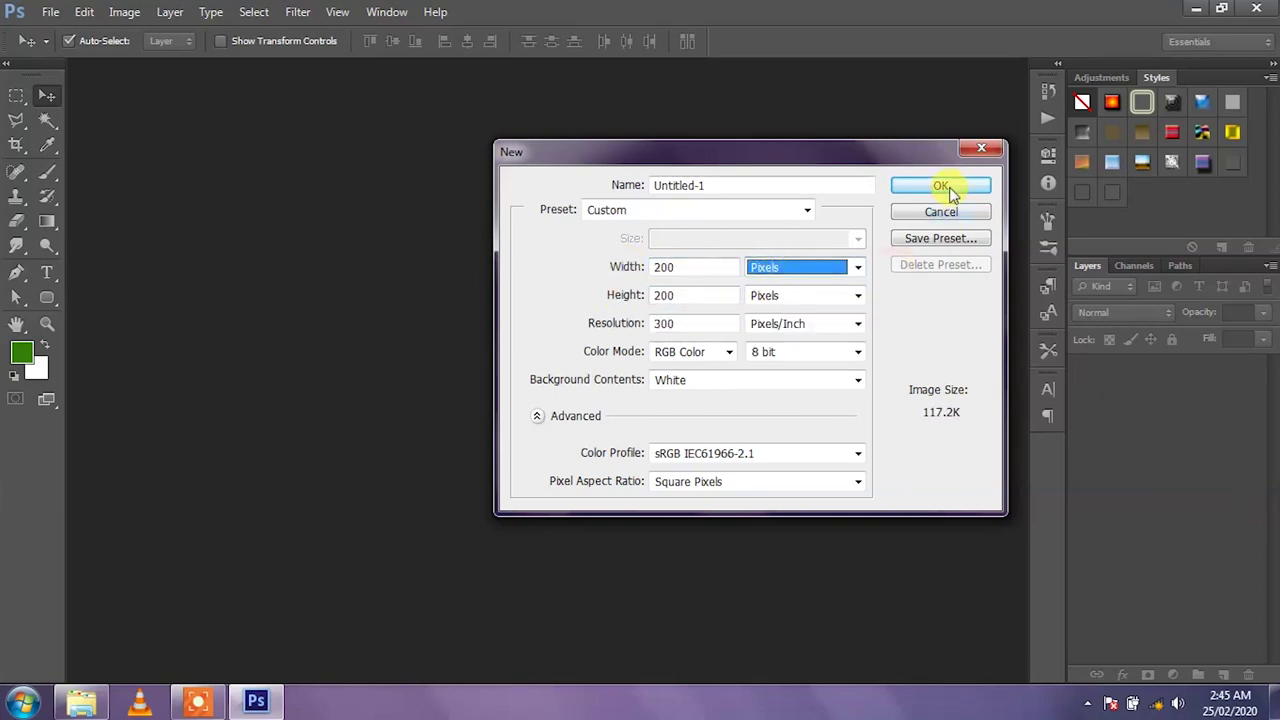
pyautogui.click(945, 187)
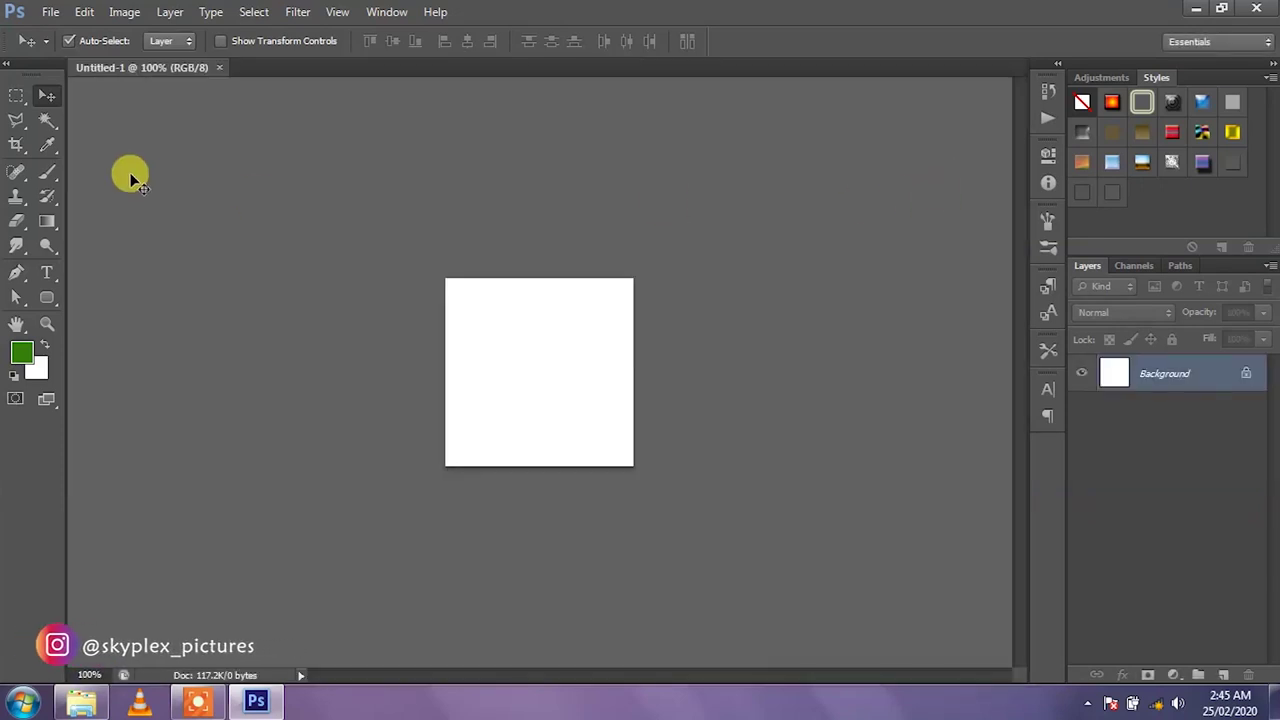
# Step: Convert the locked Background into editable Layer 0
pyautogui.scroll(2, 535, 365)
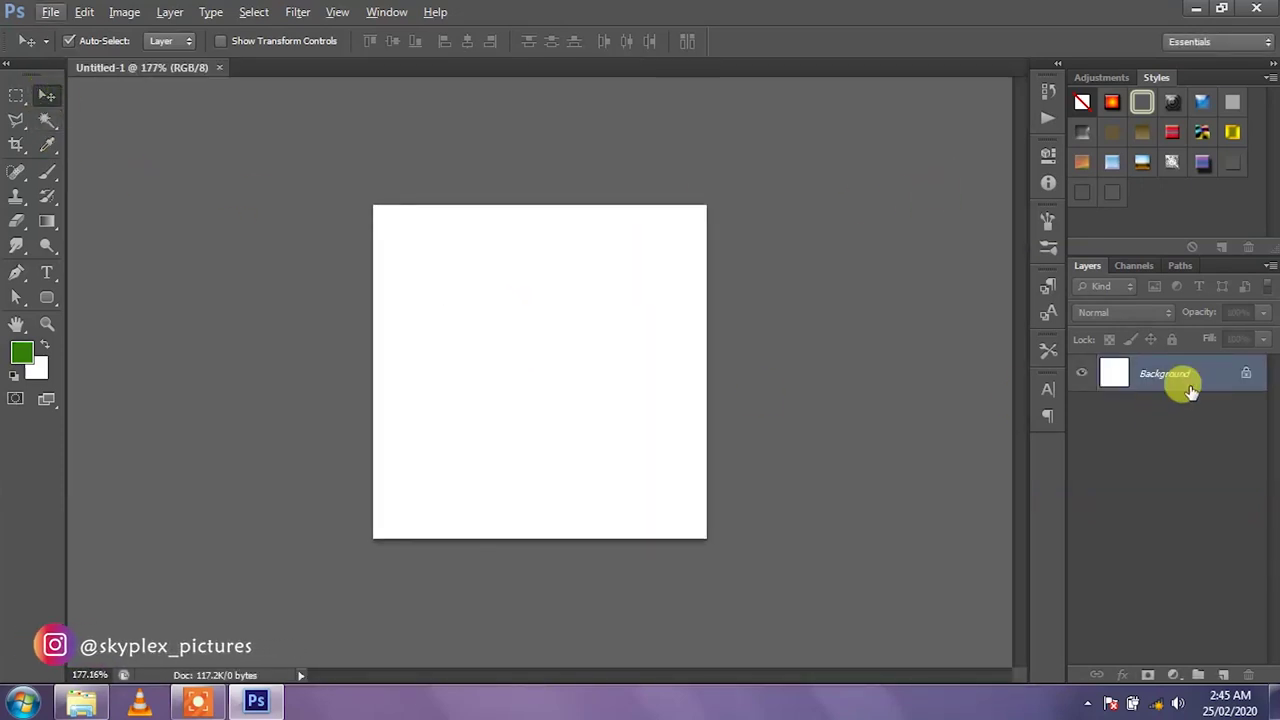
pyautogui.doubleClick(1248, 376)
pyautogui.click(805, 222)
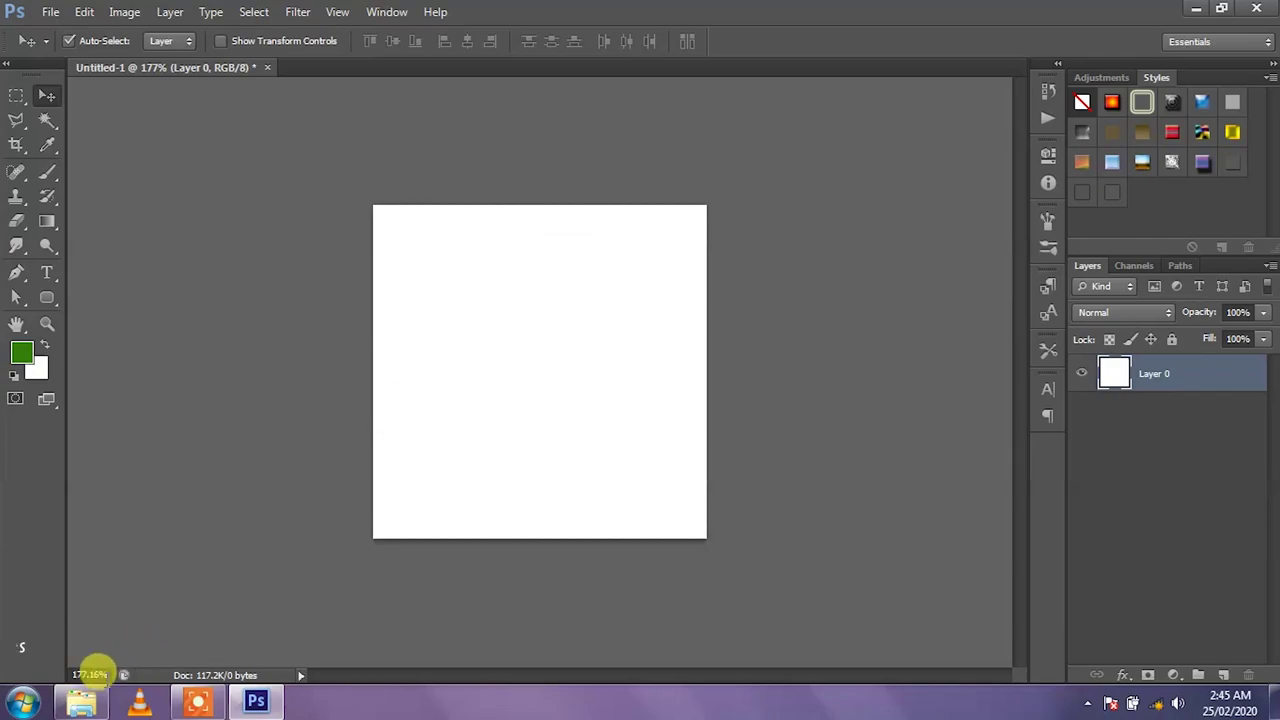
# Step: Drag leaf image 2.jpg from the folder onto the canvas and rasterize its layer
pyautogui.click(85, 703)
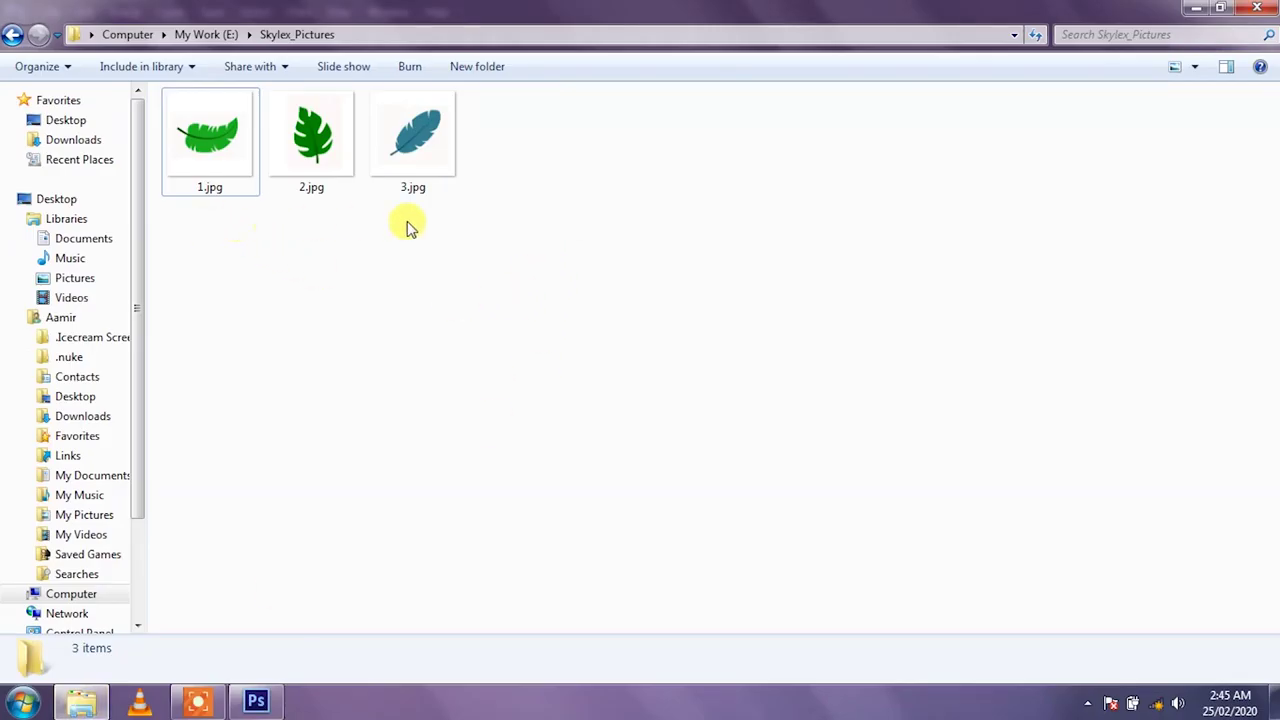
pyautogui.hotkey('ctrl', 'a')
pyautogui.moveTo(310, 143)
pyautogui.mouseDown()
pyautogui.moveTo(286, 450)
pyautogui.moveTo(508, 345)
pyautogui.mouseUp()
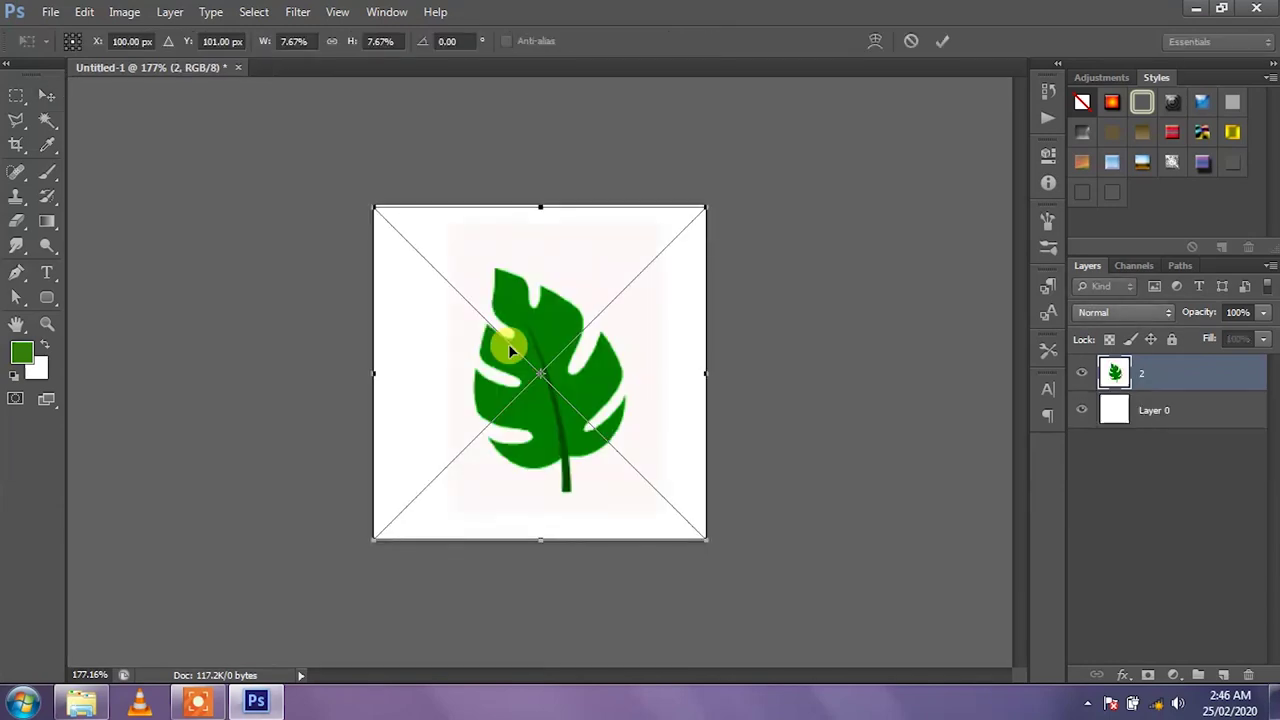
pyautogui.press('Return')
pyautogui.scroll(1, 580, 418)
pyautogui.scroll(3, 590, 422)
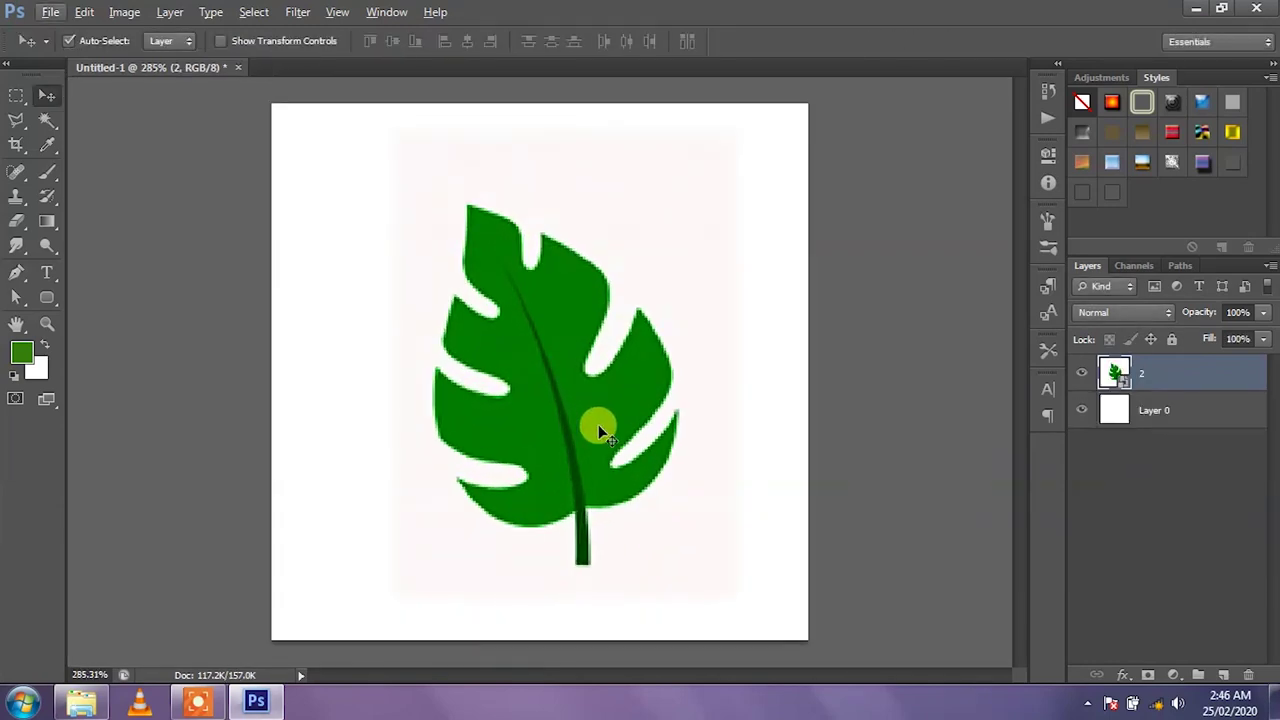
pyautogui.rightClick(1237, 378)
pyautogui.click(1082, 217)
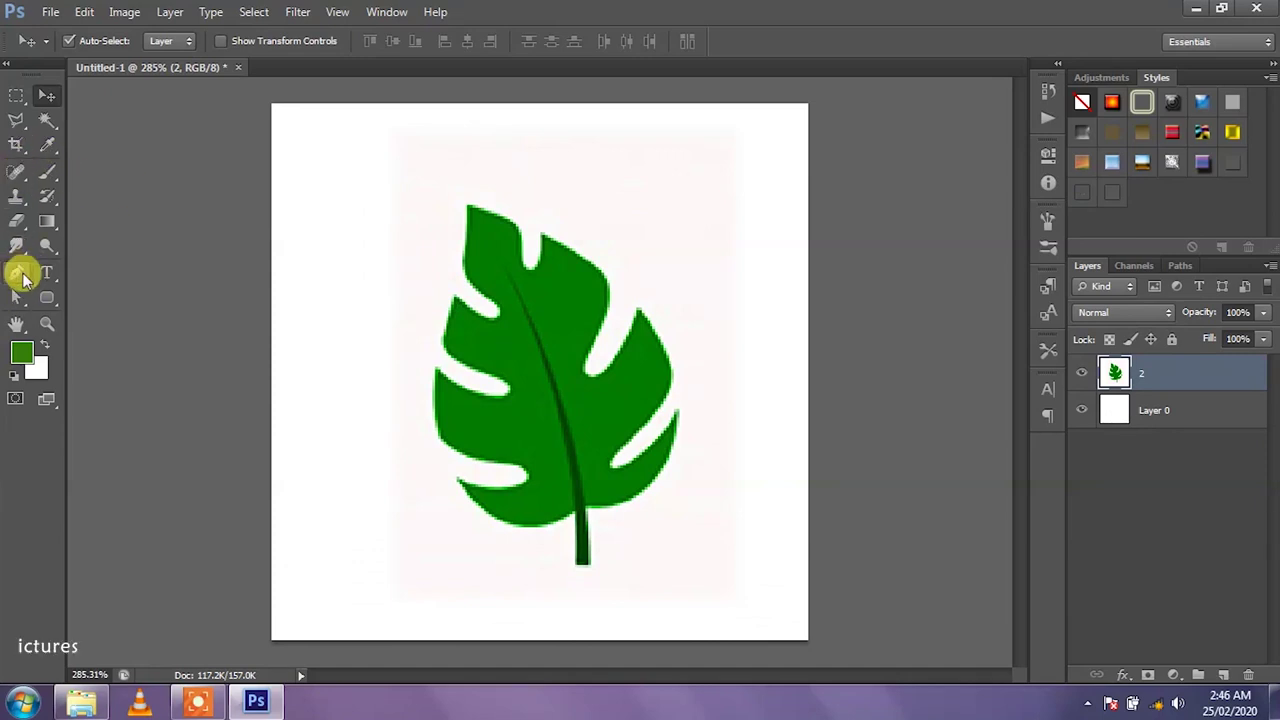
# Step: Start a Pen path at the stem and trace the leaf's right-side lobes and notches
pyautogui.click(17, 272)
pyautogui.scroll(3, 590, 565)
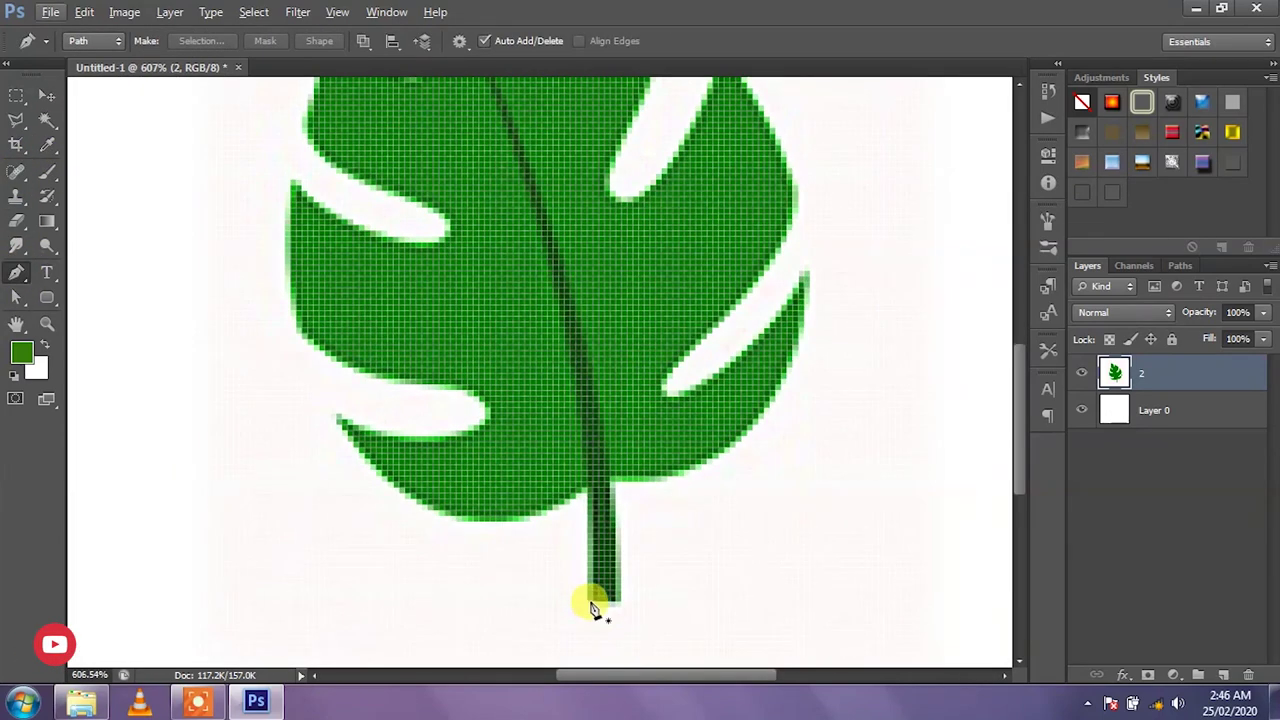
pyautogui.click(588, 602)
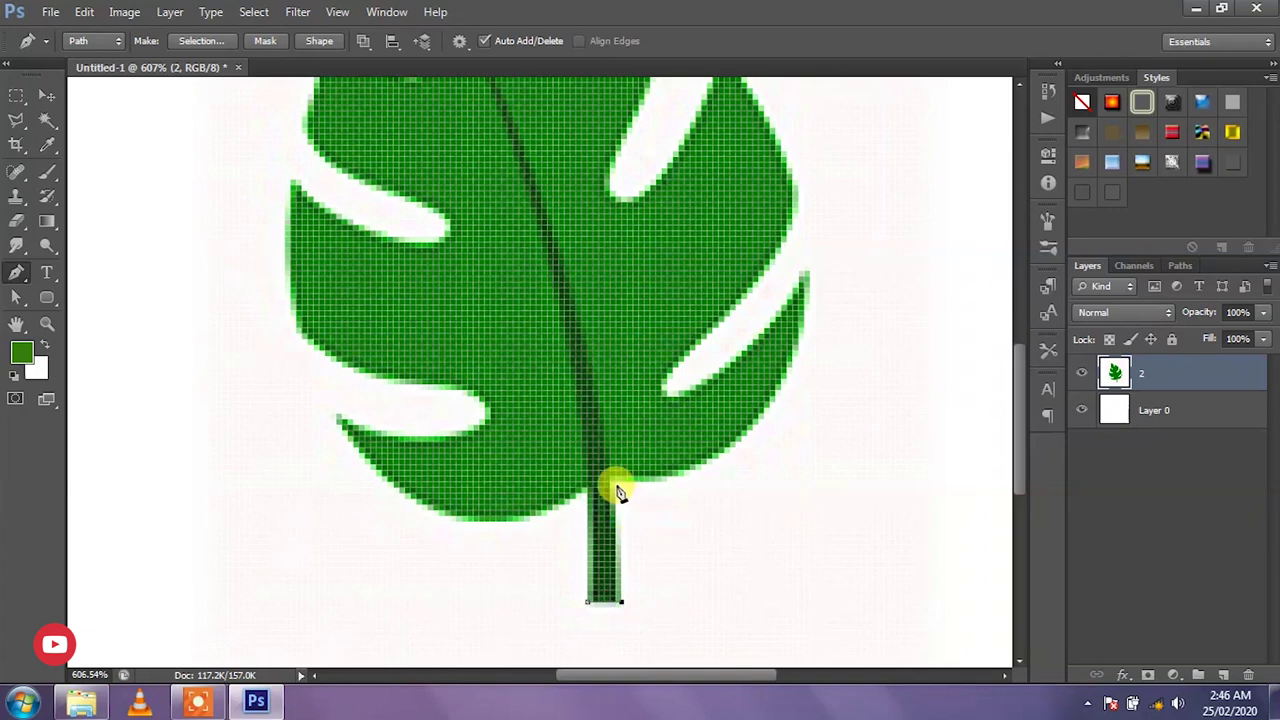
pyautogui.moveTo(609, 476); pyautogui.dragTo(632, 483)
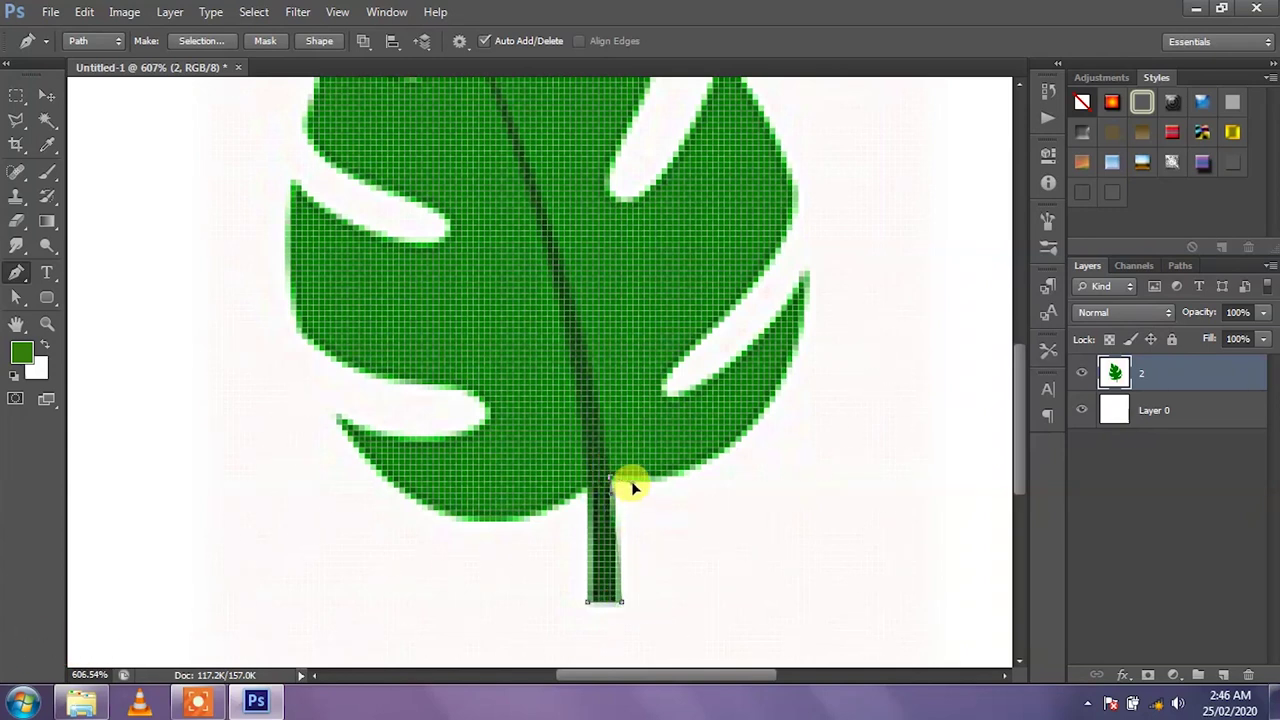
pyautogui.moveTo(787, 125); pyautogui.dragTo(832, 107)
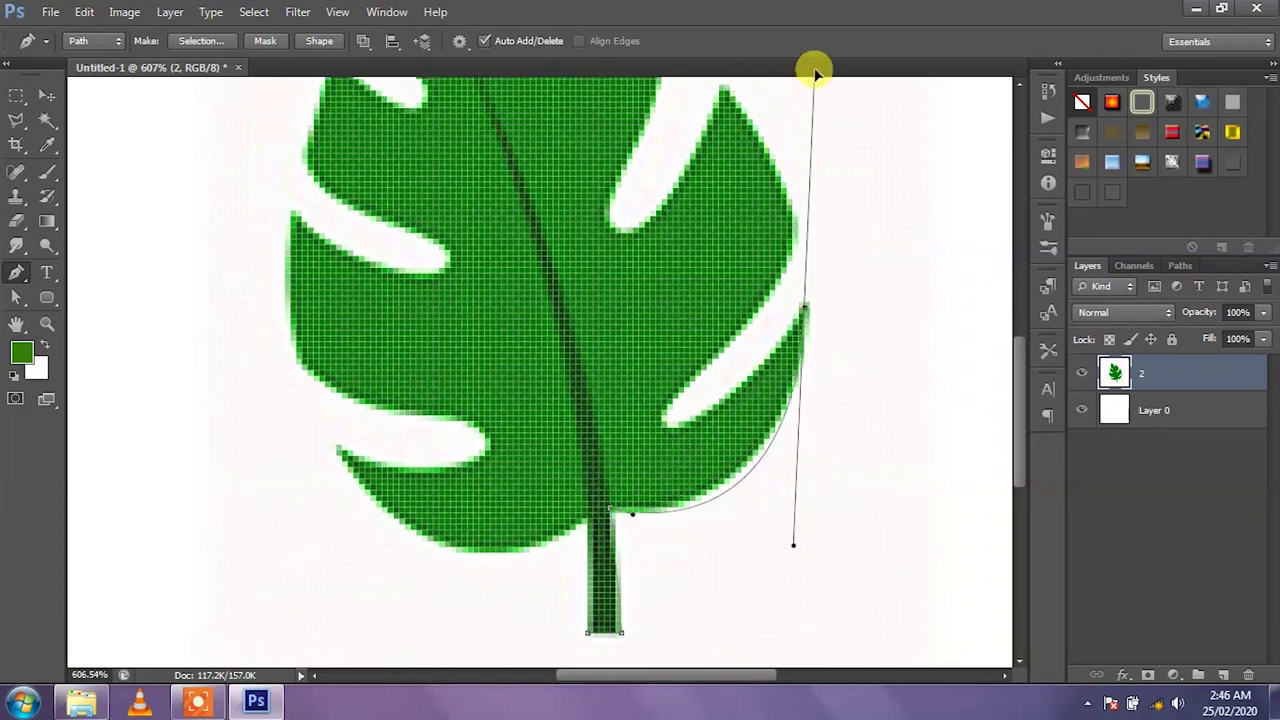
pyautogui.keyDown('alt'); pyautogui.click(803, 331); pyautogui.keyUp('alt')
pyautogui.moveTo(679, 455); pyautogui.dragTo(594, 508)
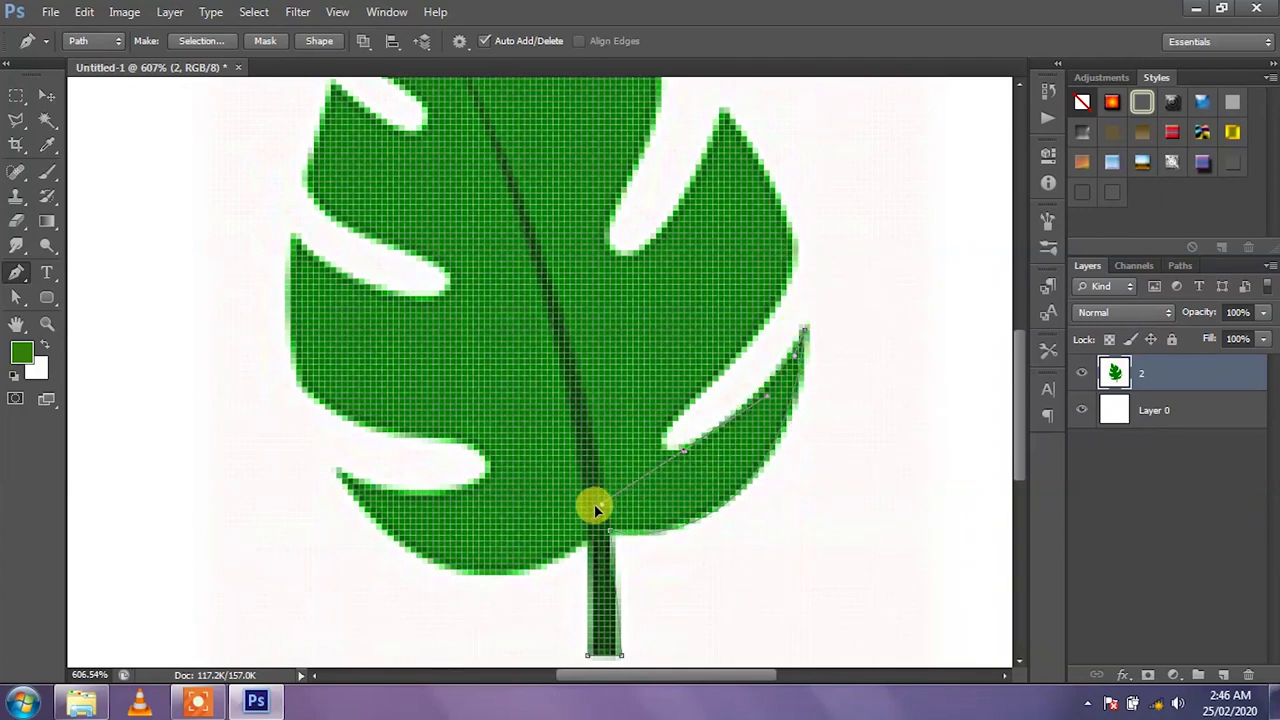
pyautogui.keyDown('alt'); pyautogui.click(683, 451); pyautogui.keyUp('alt')
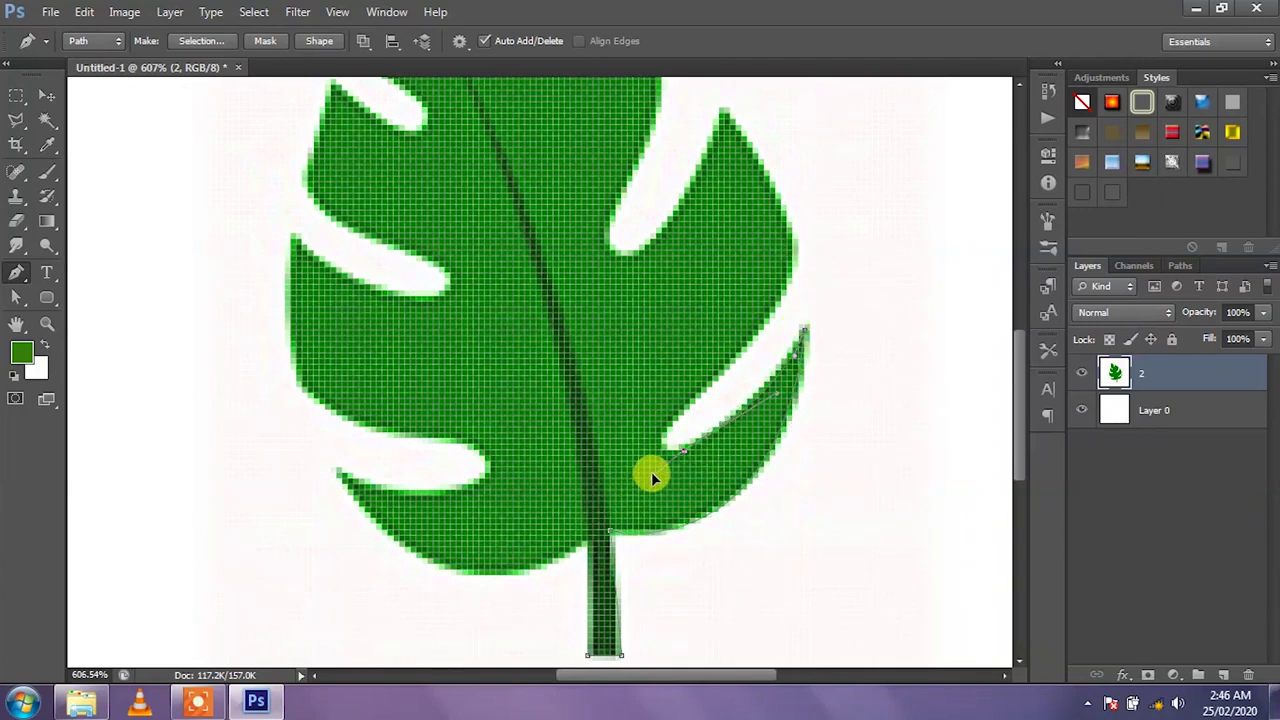
pyautogui.click(704, 392)
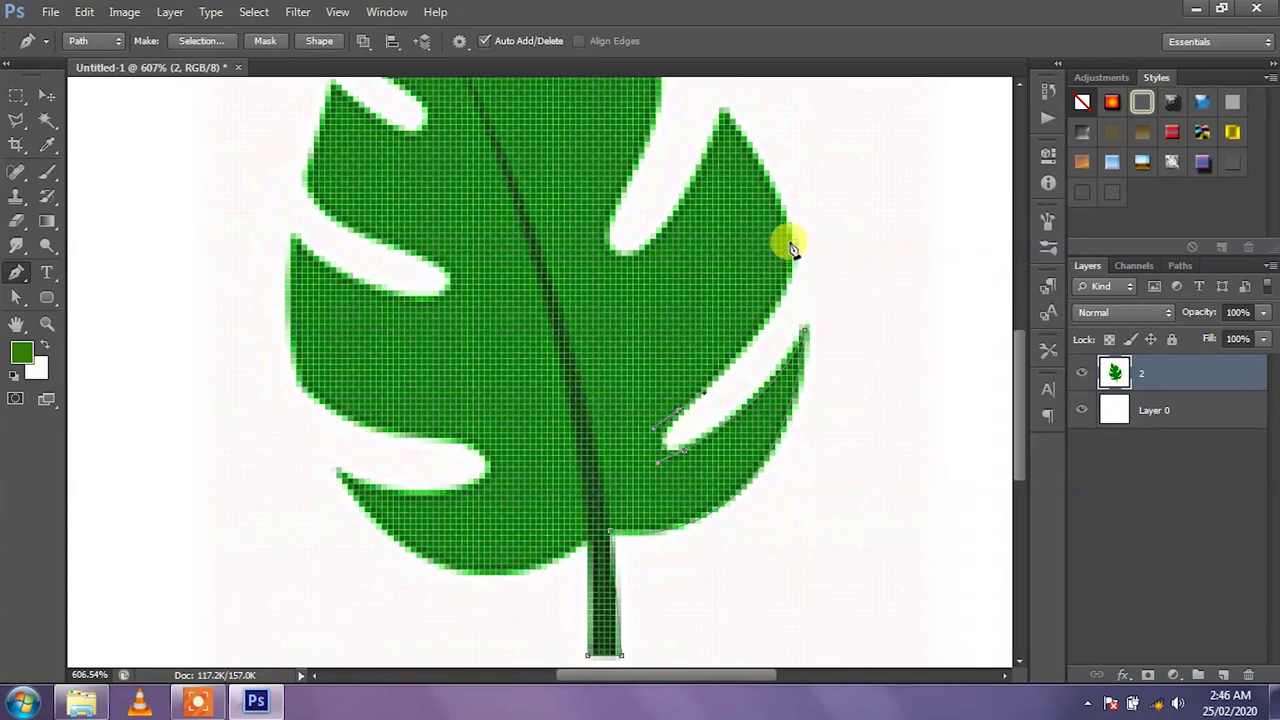
pyautogui.moveTo(770, 183); pyautogui.dragTo(759, 165)
pyautogui.click(724, 108)
pyautogui.moveTo(646, 248); pyautogui.dragTo(590, 328)
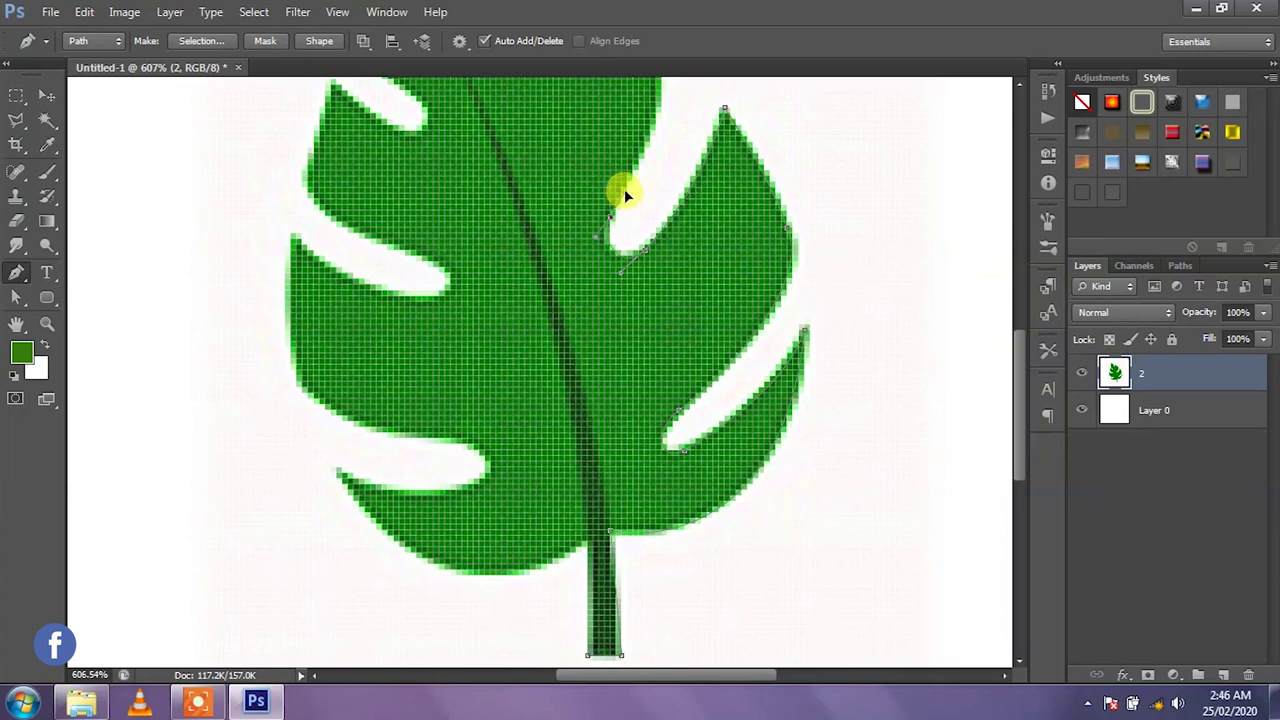
pyautogui.moveTo(624, 196); pyautogui.dragTo(660, 230)
pyautogui.click(700, 282)
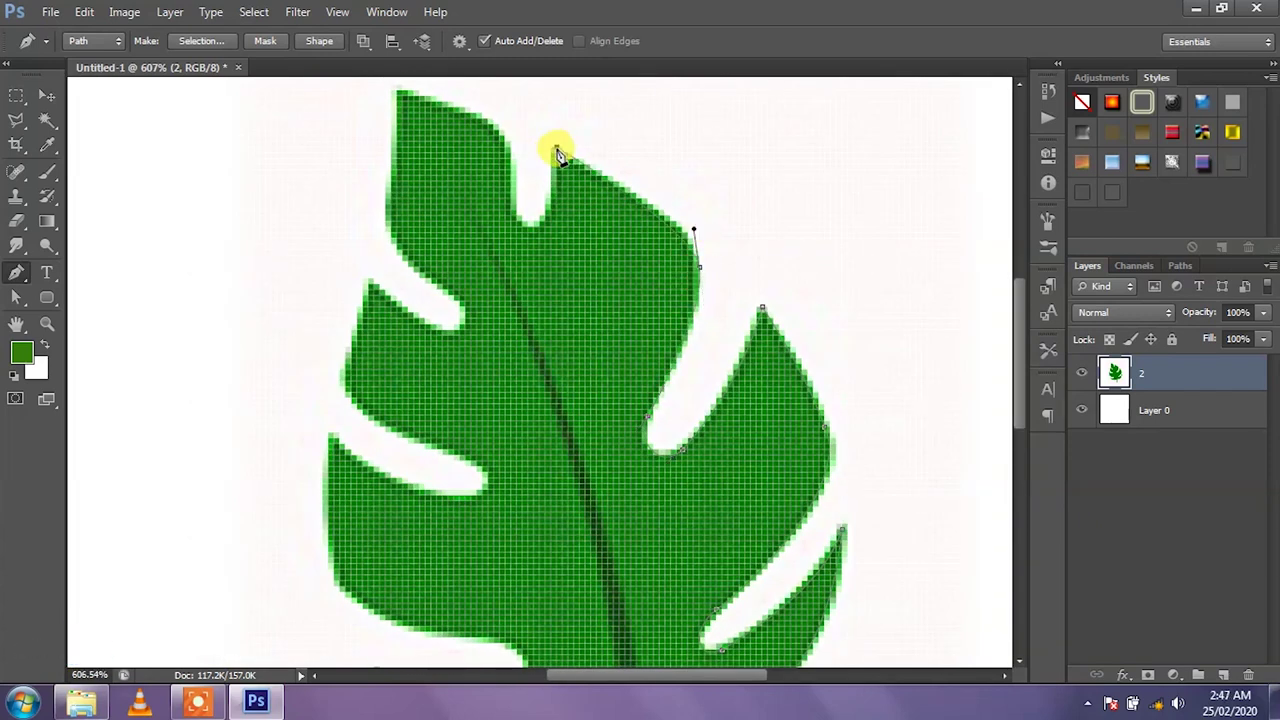
pyautogui.moveTo(556, 148); pyautogui.dragTo(471, 94)
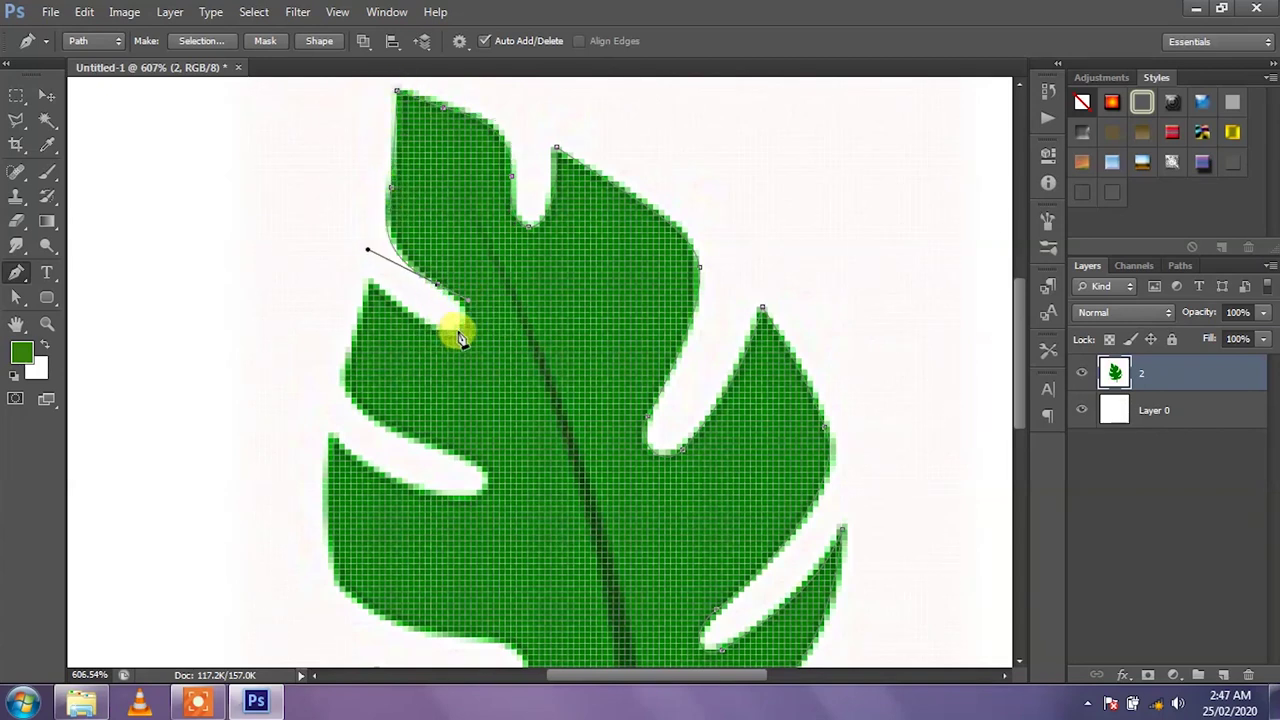
# Step: Trace the left lobes and bottom edge back to the stem, closing the leaf outline
pyautogui.scroll(2, 459, 340)
pyautogui.click(342, 271)
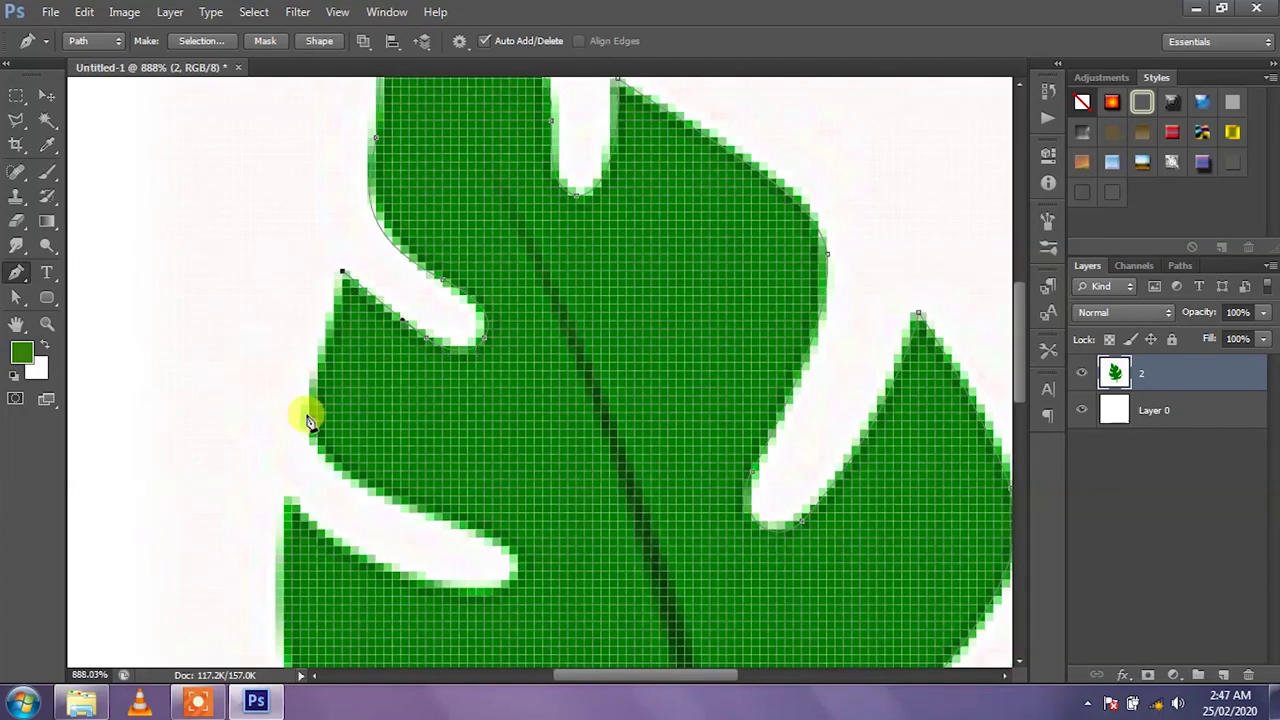
pyautogui.moveTo(384, 496); pyautogui.dragTo(475, 520)
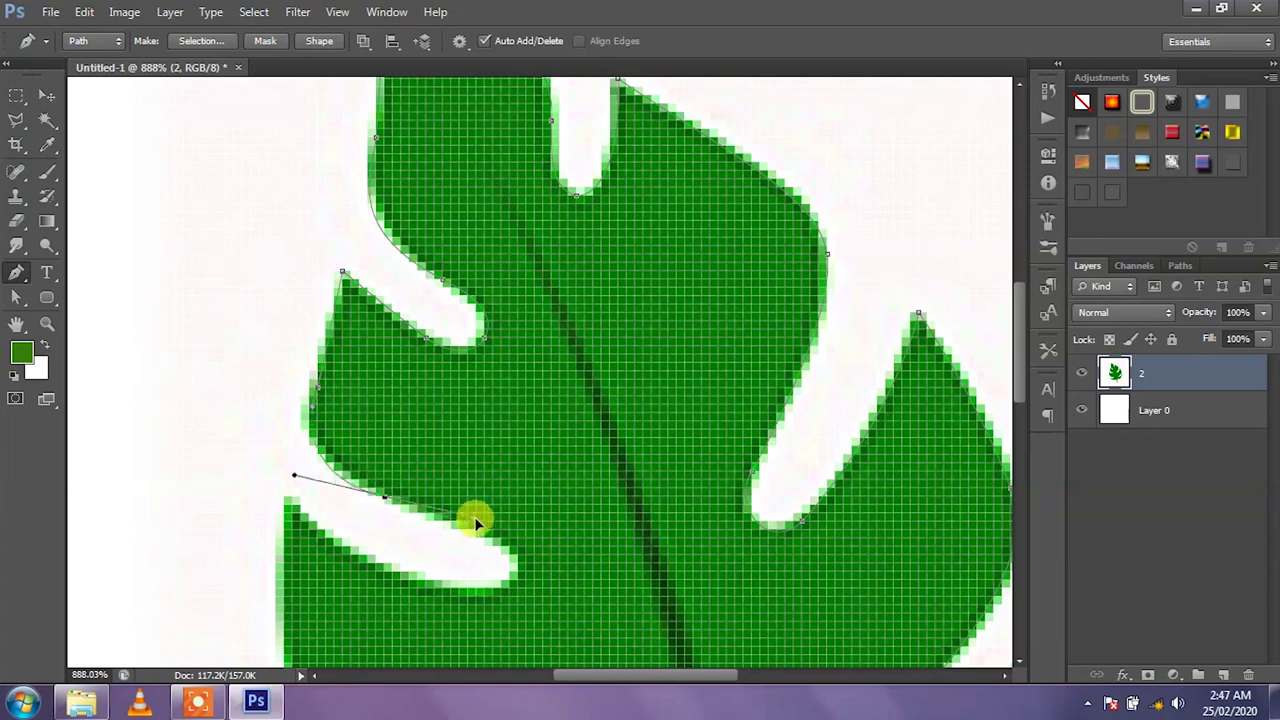
pyautogui.moveTo(300, 517); pyautogui.dragTo(260, 523)
pyautogui.scroll(-3, 260, 523)
pyautogui.moveTo(391, 486); pyautogui.dragTo(444, 521)
pyautogui.scroll(-1, 444, 521)
pyautogui.click(532, 551)
pyautogui.moveTo(415, 550); pyautogui.dragTo(427, 578)
pyautogui.moveTo(524, 629)
pyautogui.mouseDown()
pyautogui.moveTo(567, 636)
pyautogui.moveTo(614, 593)
pyautogui.mouseUp()
pyautogui.scroll(-3, 608, 632)
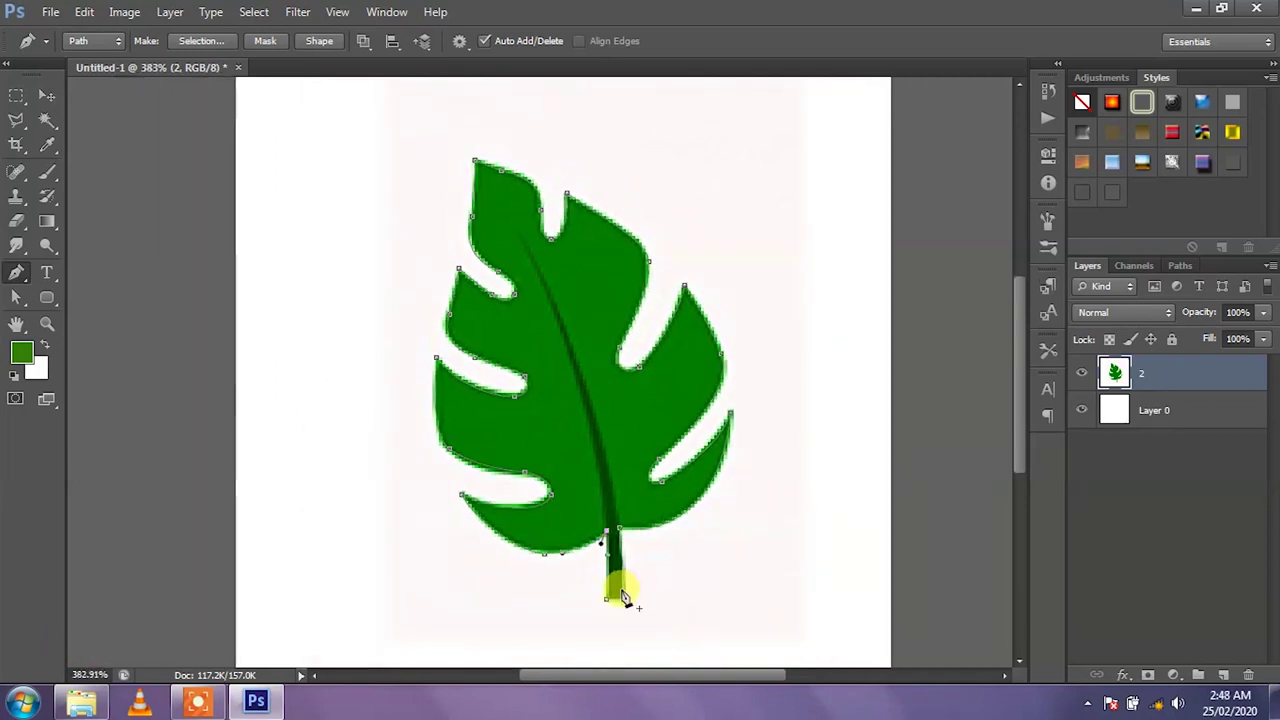
pyautogui.scroll(8, 614, 586)
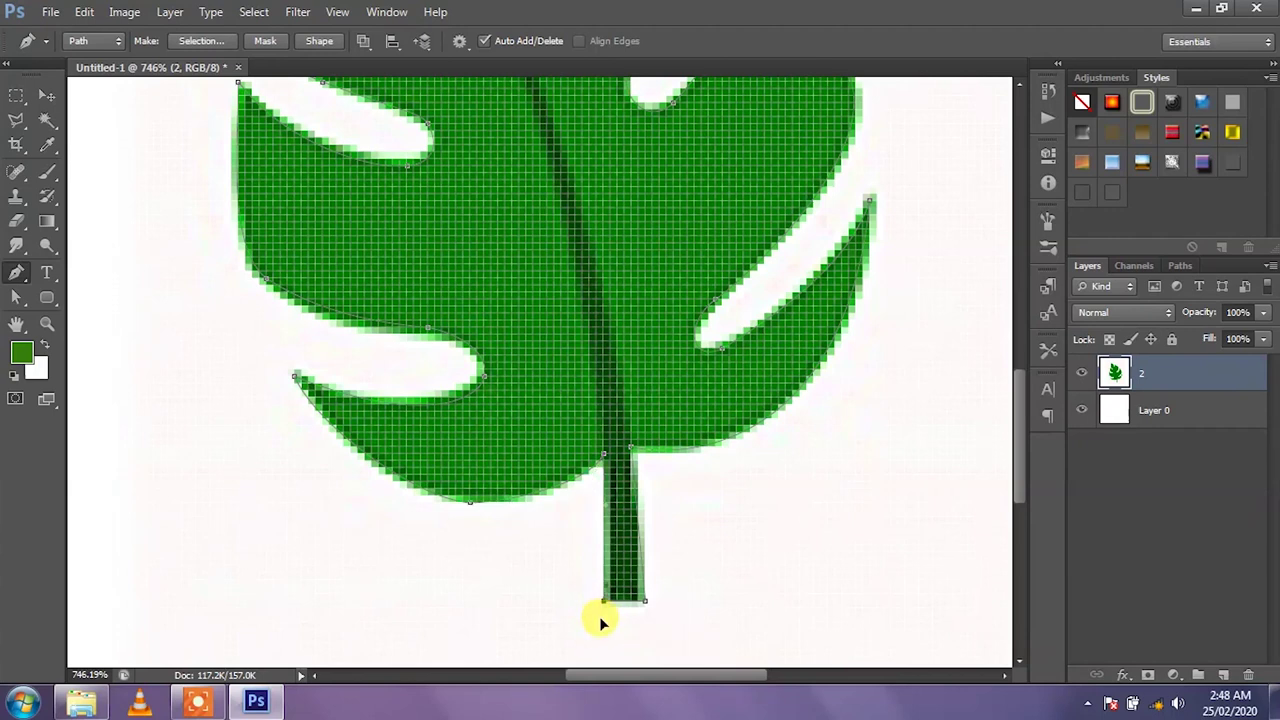
pyautogui.scroll(-5, 580, 592)
pyautogui.scroll(-2, 451, 571)
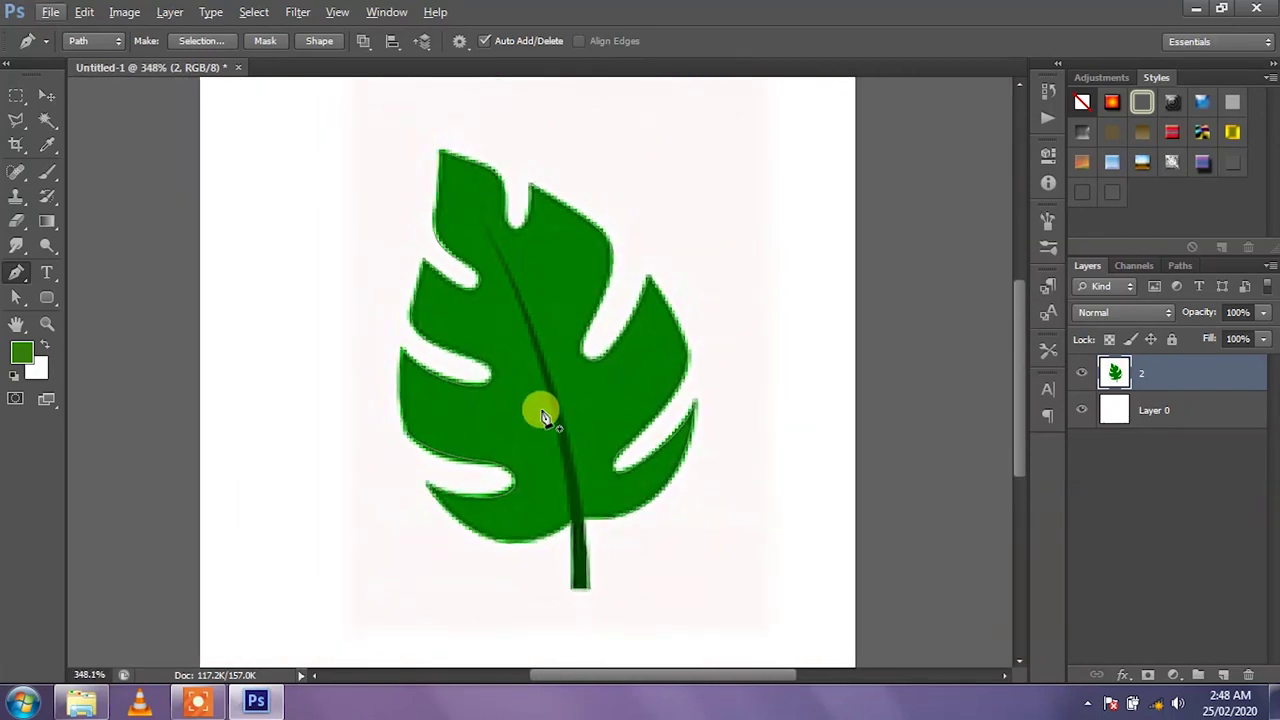
# Step: Convert the traced leaf path into a selection
pyautogui.rightClick(541, 409)
pyautogui.click(615, 108)
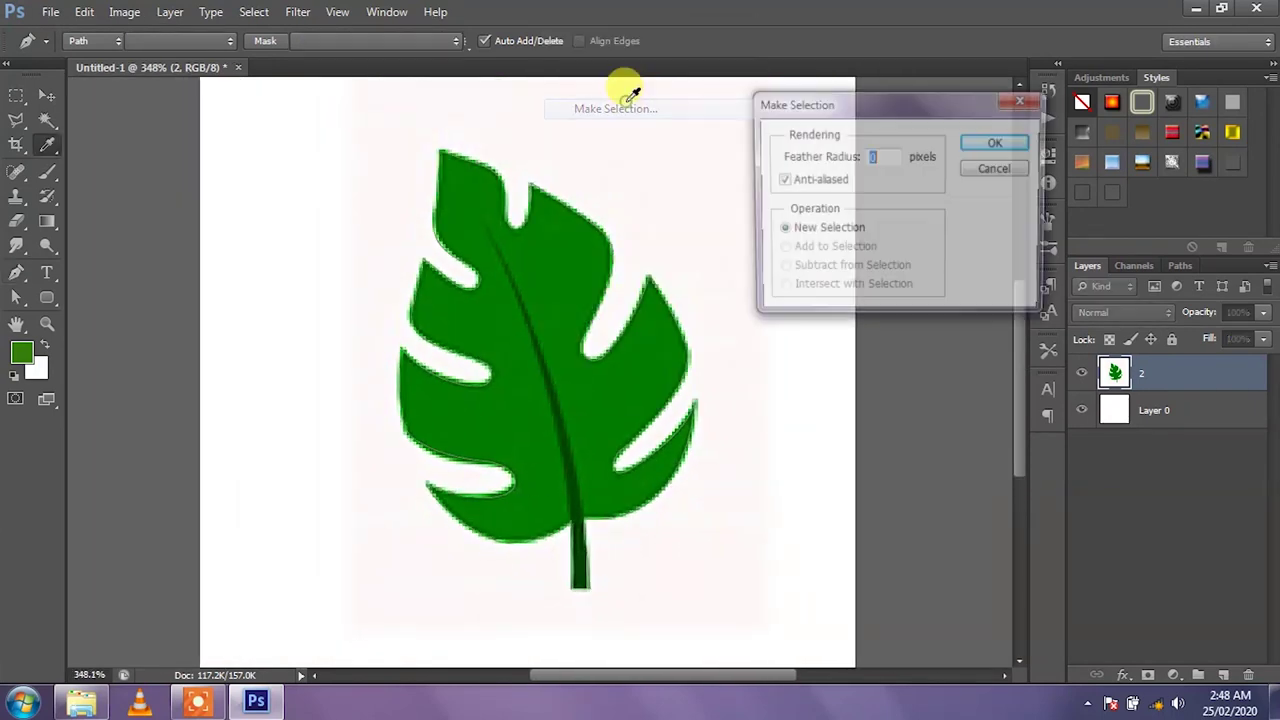
pyautogui.click(990, 145)
# Step: Fill the selection with black on a new layer, hiding green layer 2, and deselect
pyautogui.click(1222, 675)
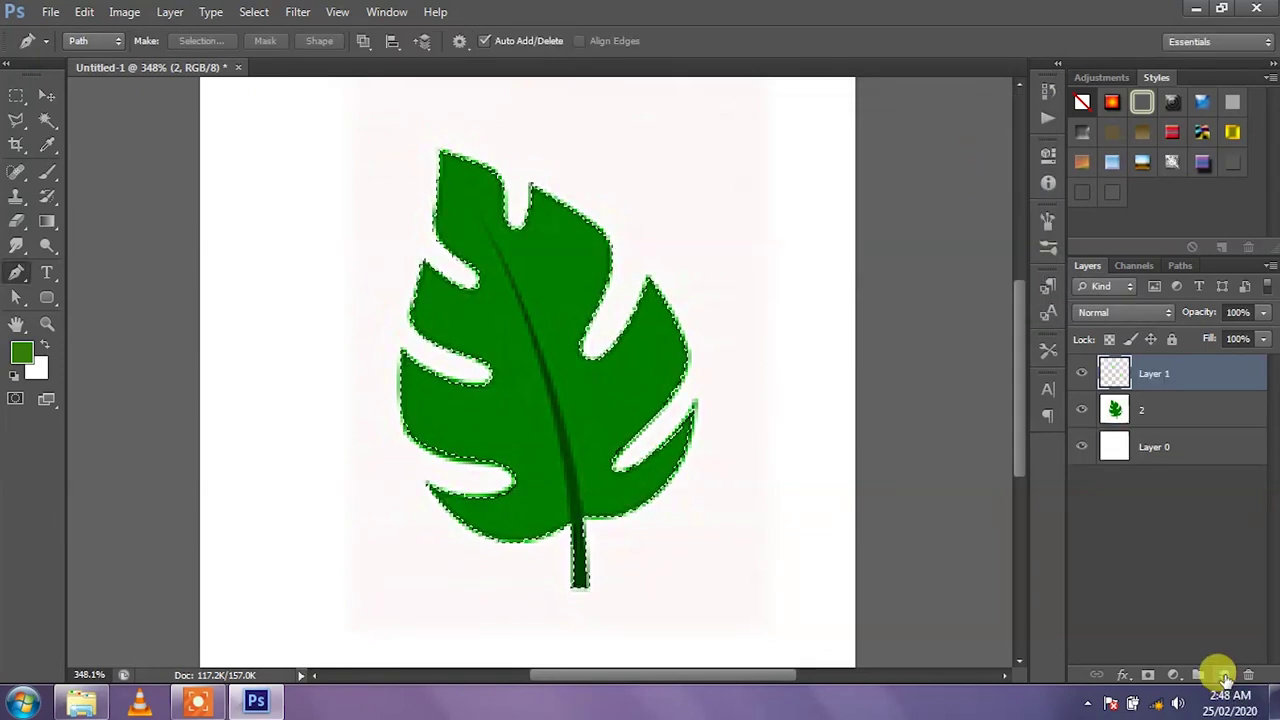
pyautogui.click(1081, 410)
pyautogui.click(22, 352)
pyautogui.moveTo(911, 448); pyautogui.dragTo(975, 497)
pyautogui.click(1161, 239)
pyautogui.hotkey('alt', 'BackSpace')
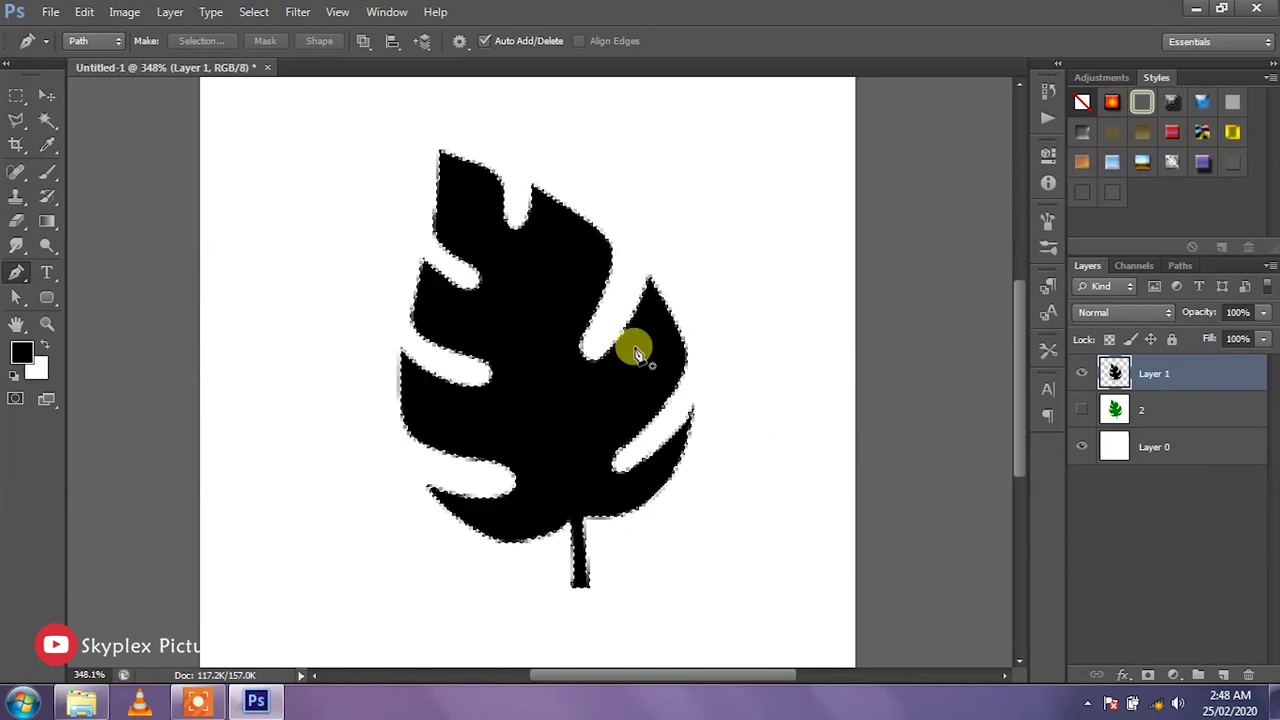
pyautogui.hotkey('ctrl', 'd')
# Step: Shift the black leaf slightly left and enter free transform
pyautogui.click(46, 95)
pyautogui.scroll(-2, 526, 417)
pyautogui.moveTo(564, 415); pyautogui.dragTo(549, 414)
pyautogui.hotkey('ctrl', 't')
# Step: Rotate the black leaf about 62°, enlarge it to roughly 123%, and nudge it right
pyautogui.moveTo(666, 197)
pyautogui.mouseDown()
pyautogui.moveTo(790, 367)
pyautogui.moveTo(610, 237)
pyautogui.moveTo(649, 153)
pyautogui.mouseUp()
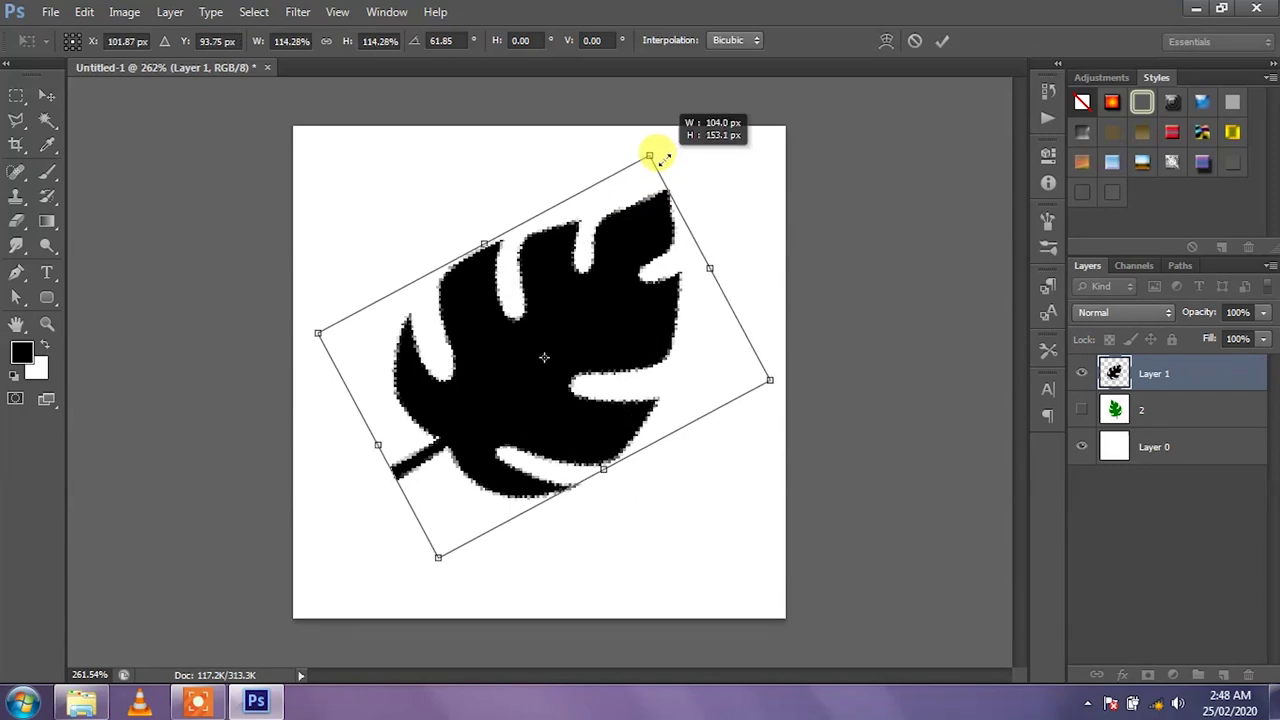
pyautogui.moveTo(634, 314); pyautogui.dragTo(649, 320)
pyautogui.moveTo(451, 565); pyautogui.dragTo(420, 600)
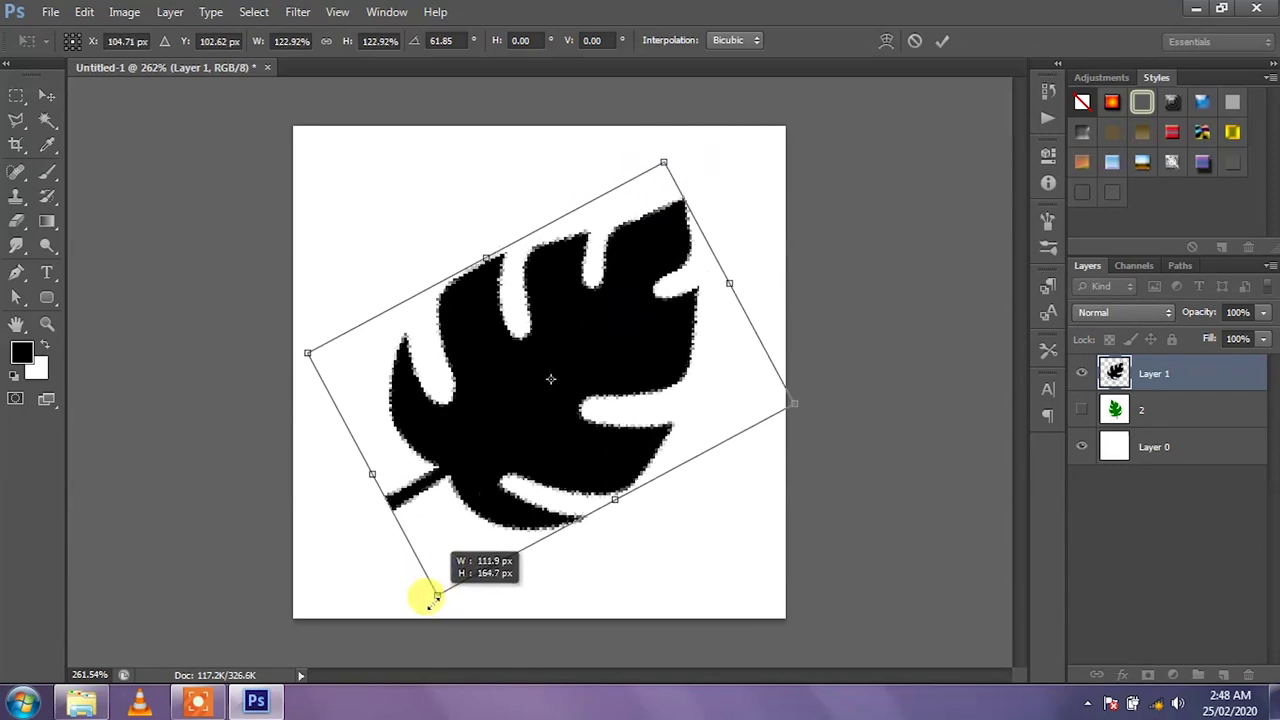
pyautogui.press('Return')
pyautogui.moveTo(550, 400); pyautogui.dragTo(557, 398)
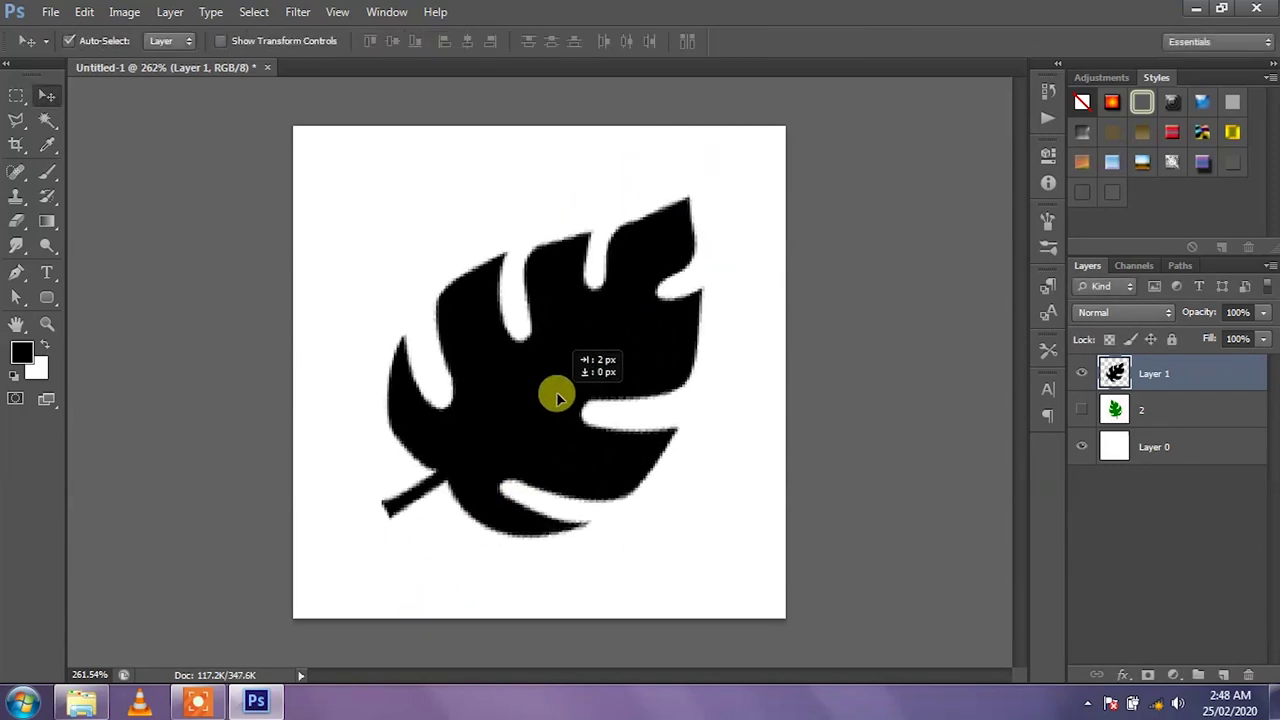
pyautogui.click(84, 14)
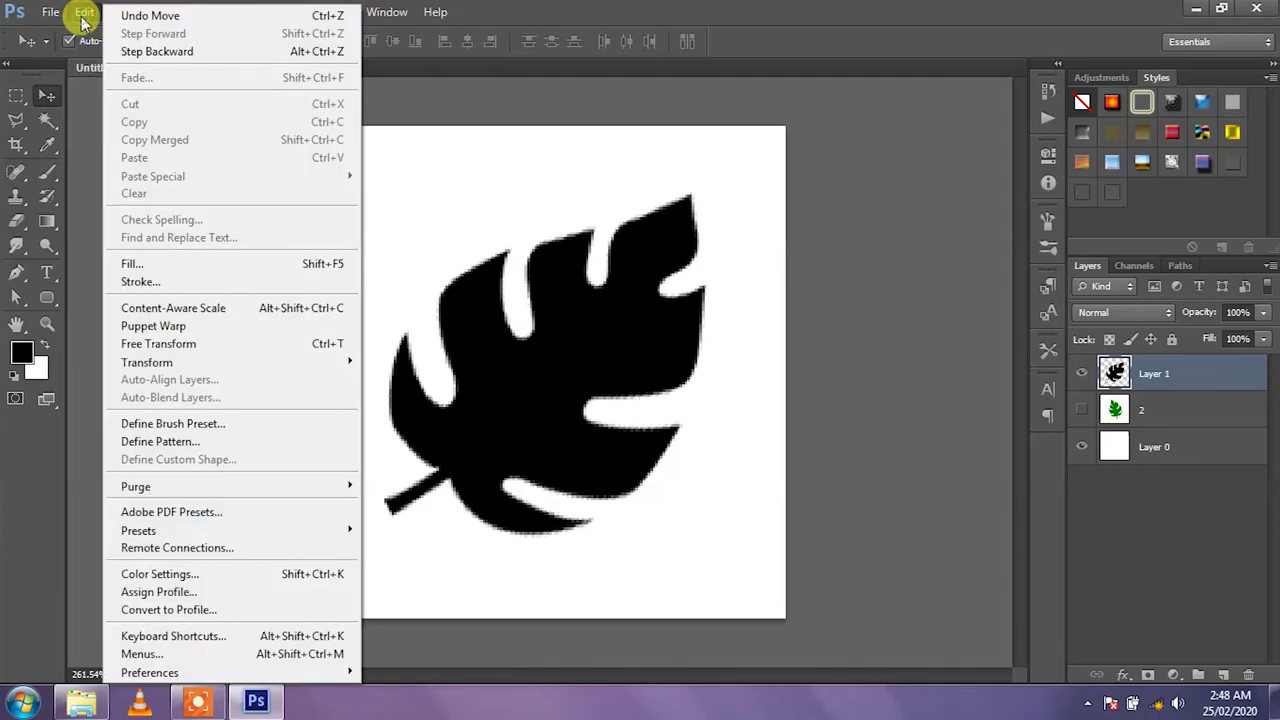
# Step: Define the black leaf as a brush preset named 'Leaf Brush'
pyautogui.click(219, 425)
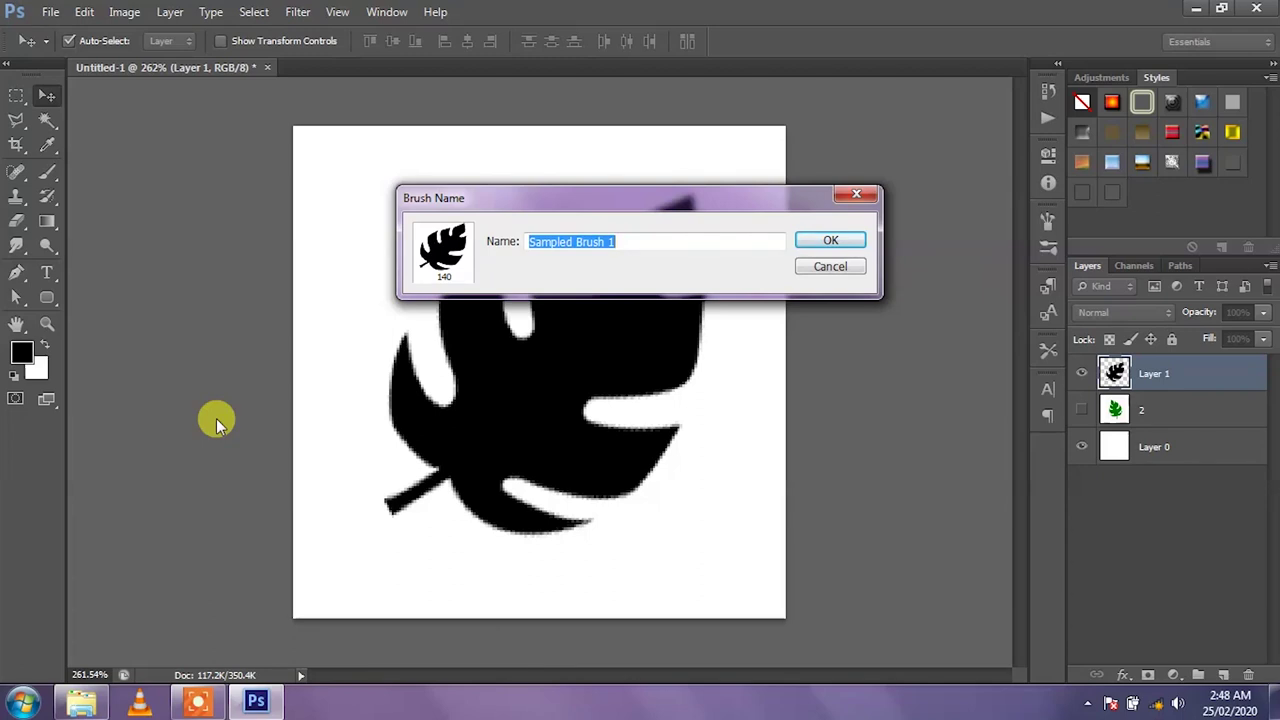
pyautogui.write('Leaf Brush')
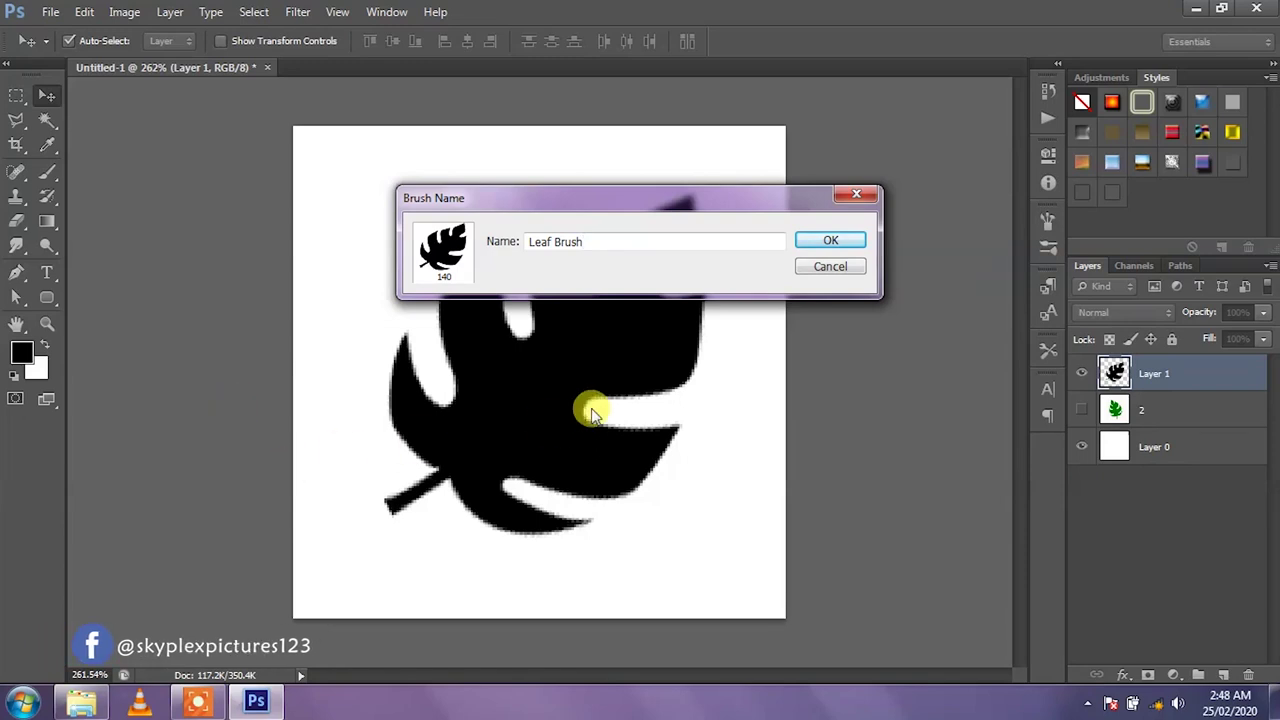
pyautogui.click(826, 242)
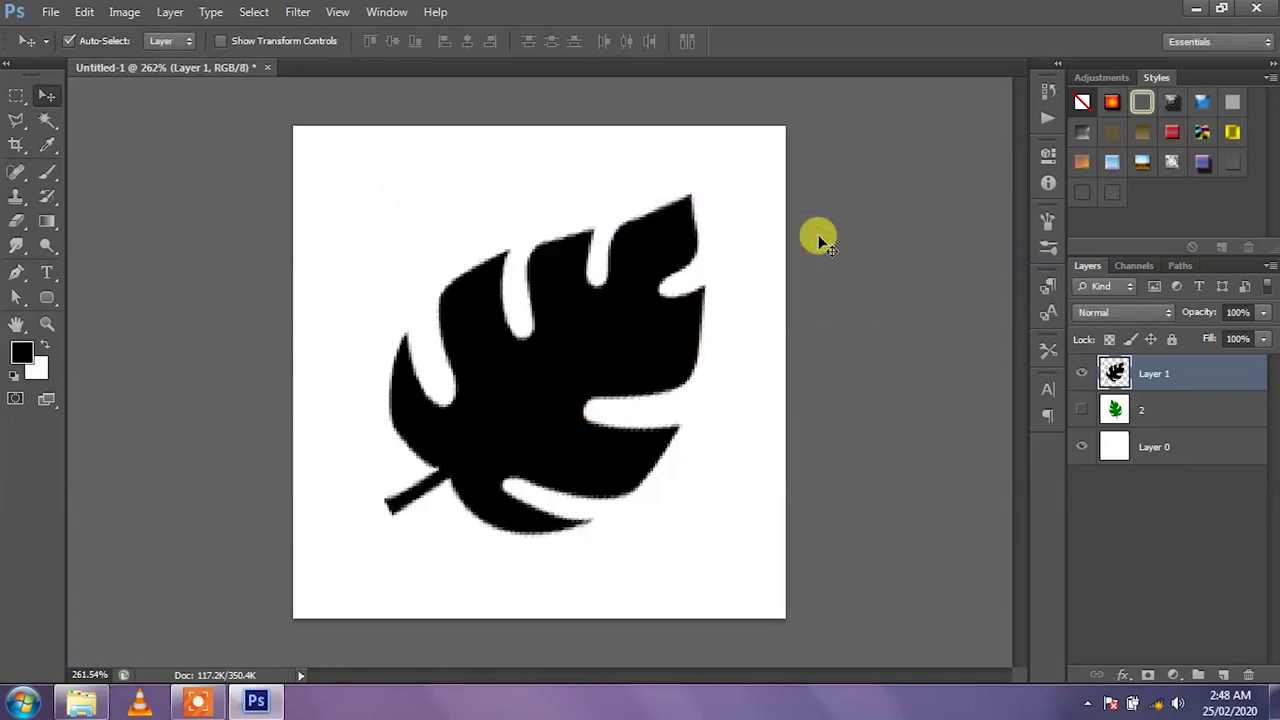
# Step: Create a new 1920 × 1080 pixel document, Untitled-2
pyautogui.click(48, 12)
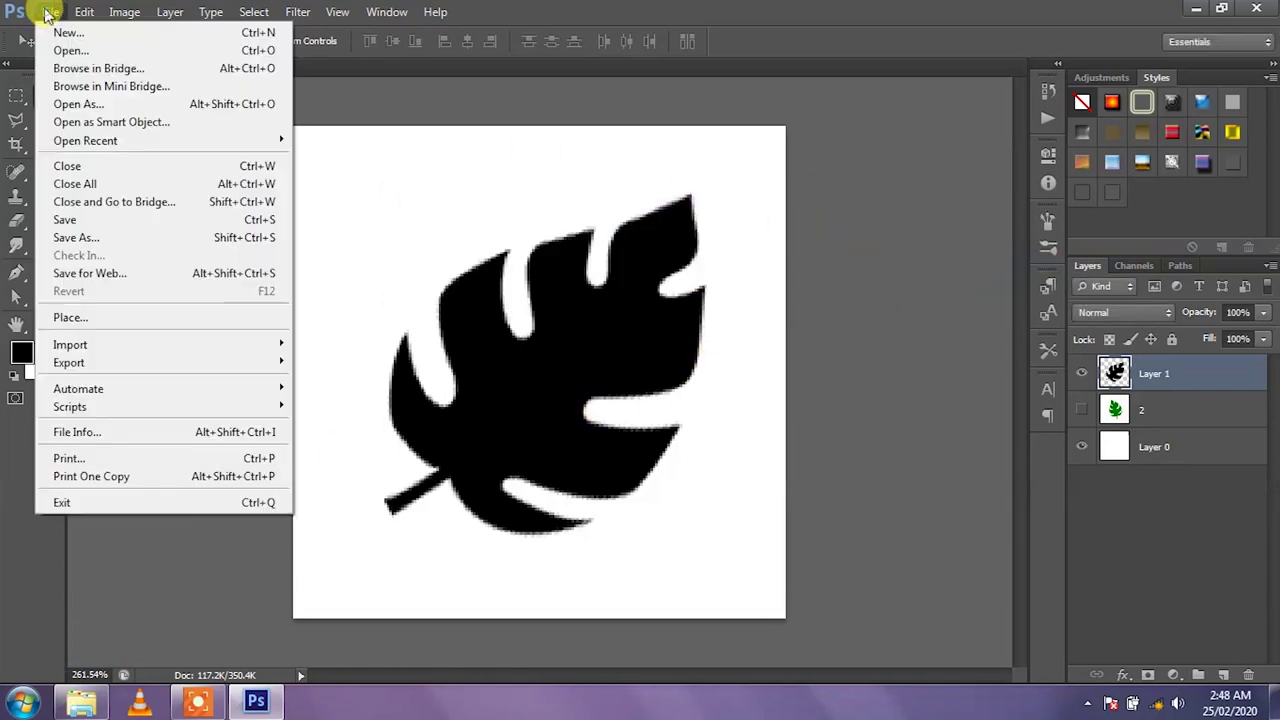
pyautogui.click(52, 13)
pyautogui.hotkey('ctrl', 'n')
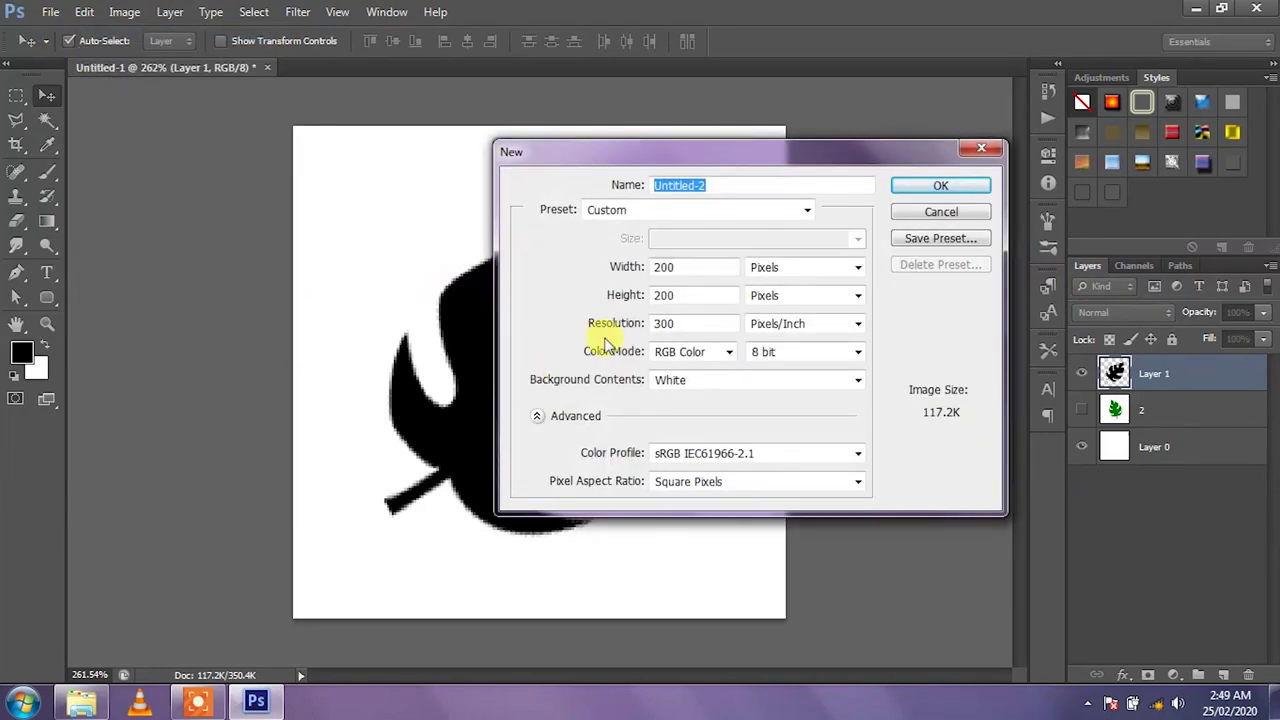
pyautogui.doubleClick(691, 266)
pyautogui.write('20')
pyautogui.write('1080')
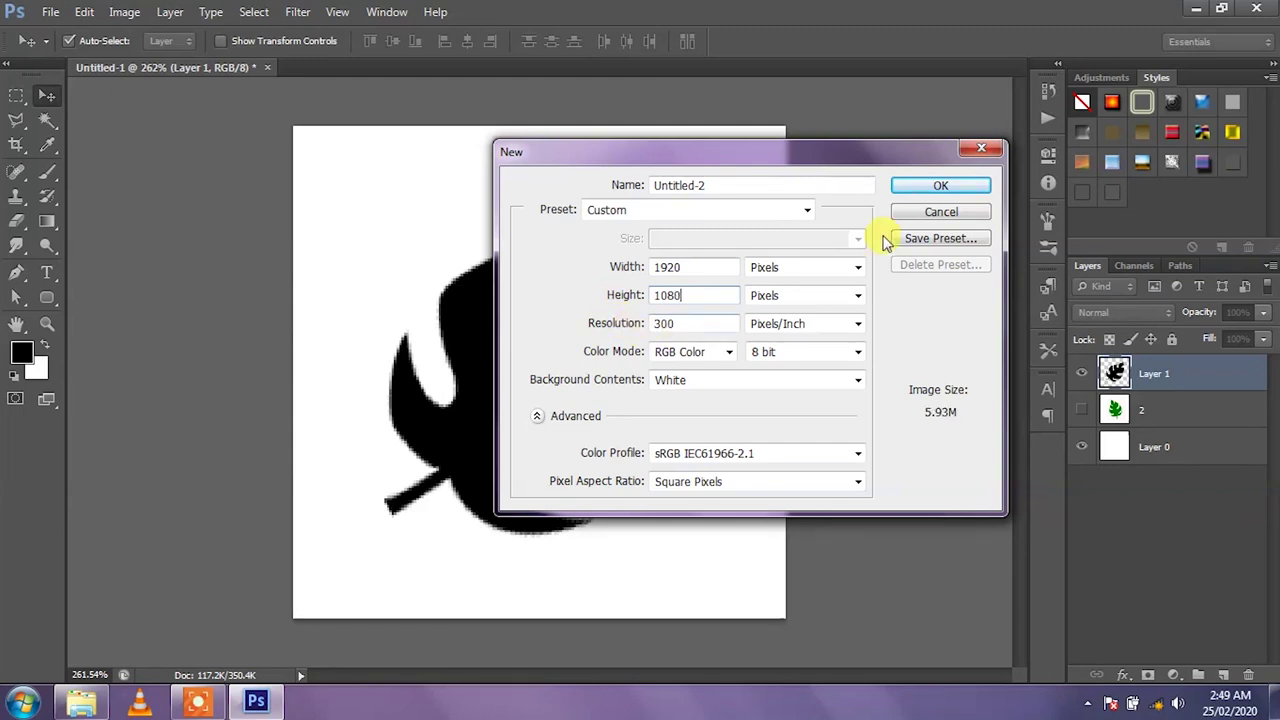
pyautogui.click(960, 188)
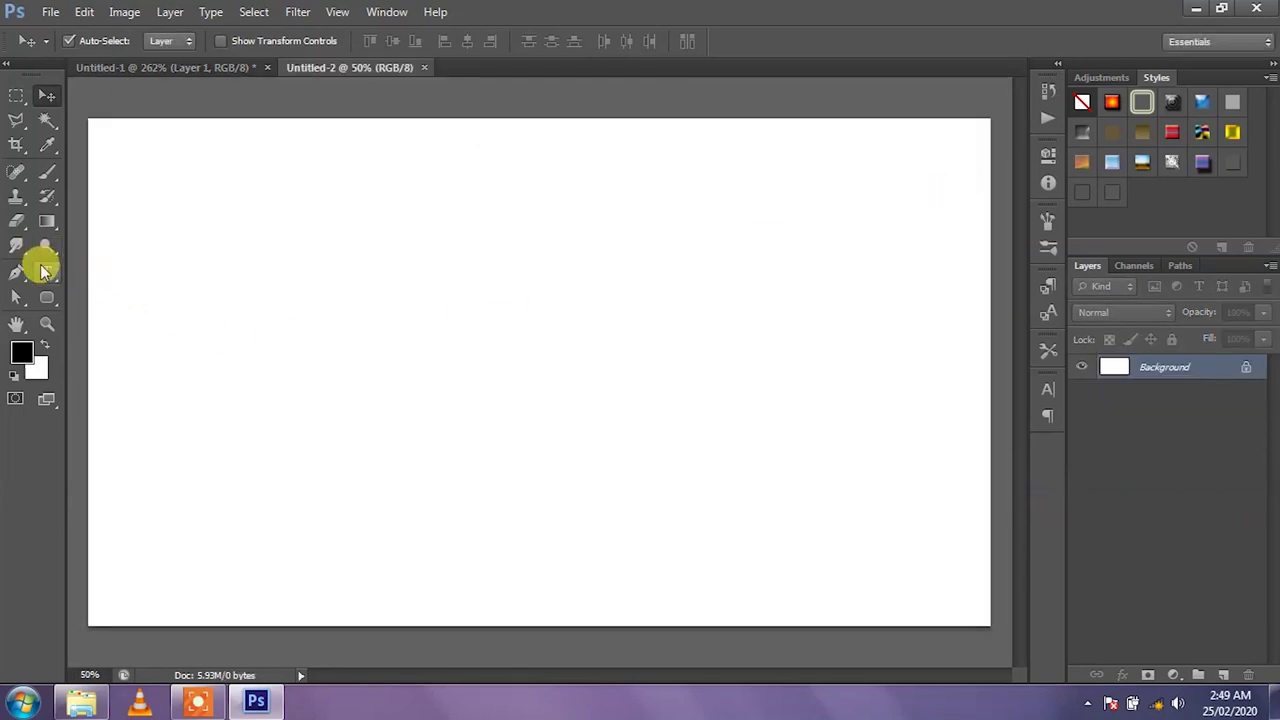
pyautogui.click(47, 172)
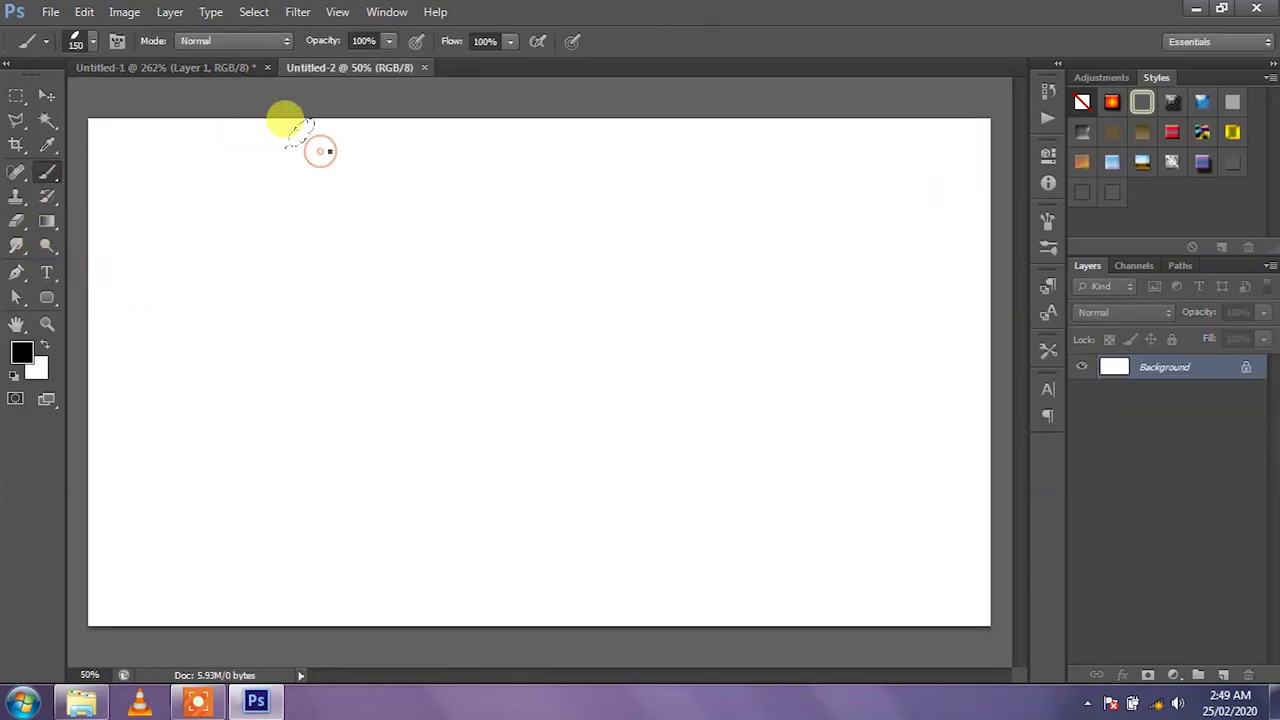
# Step: Select the Leaf Brush tip and stamp two black leaves near the top left
pyautogui.rightClick(320, 150)
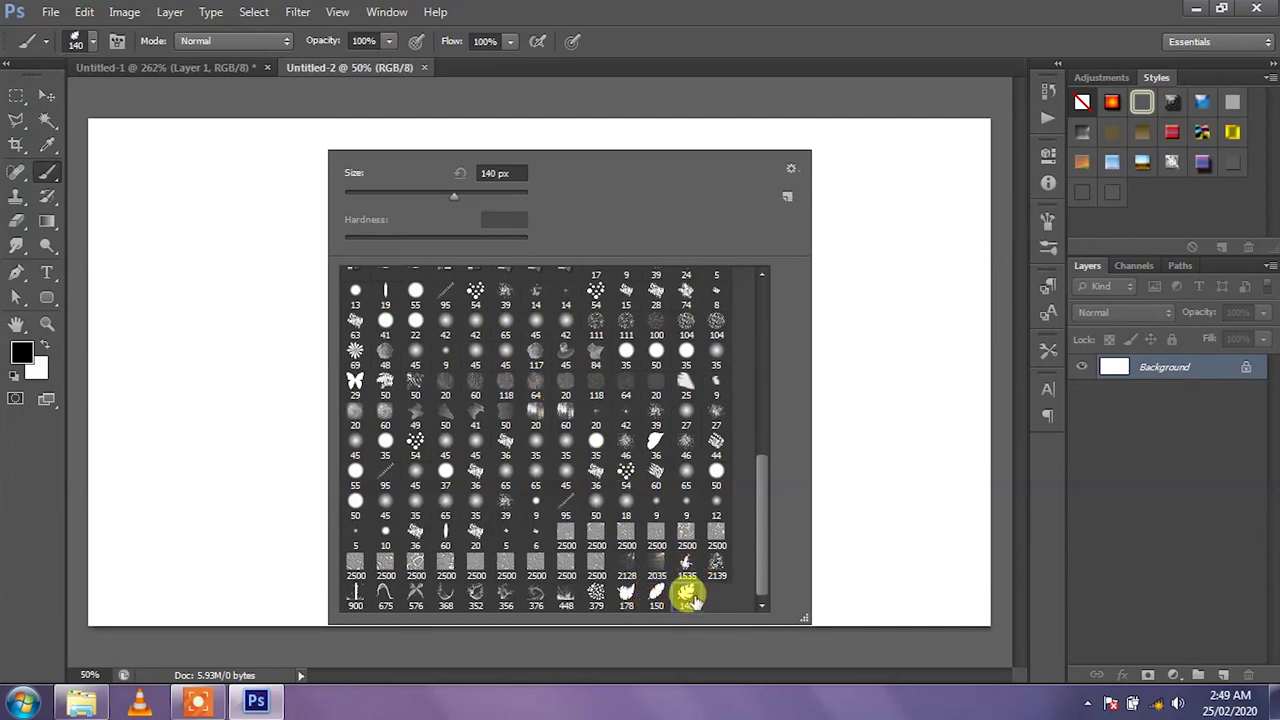
pyautogui.doubleClick(688, 598)
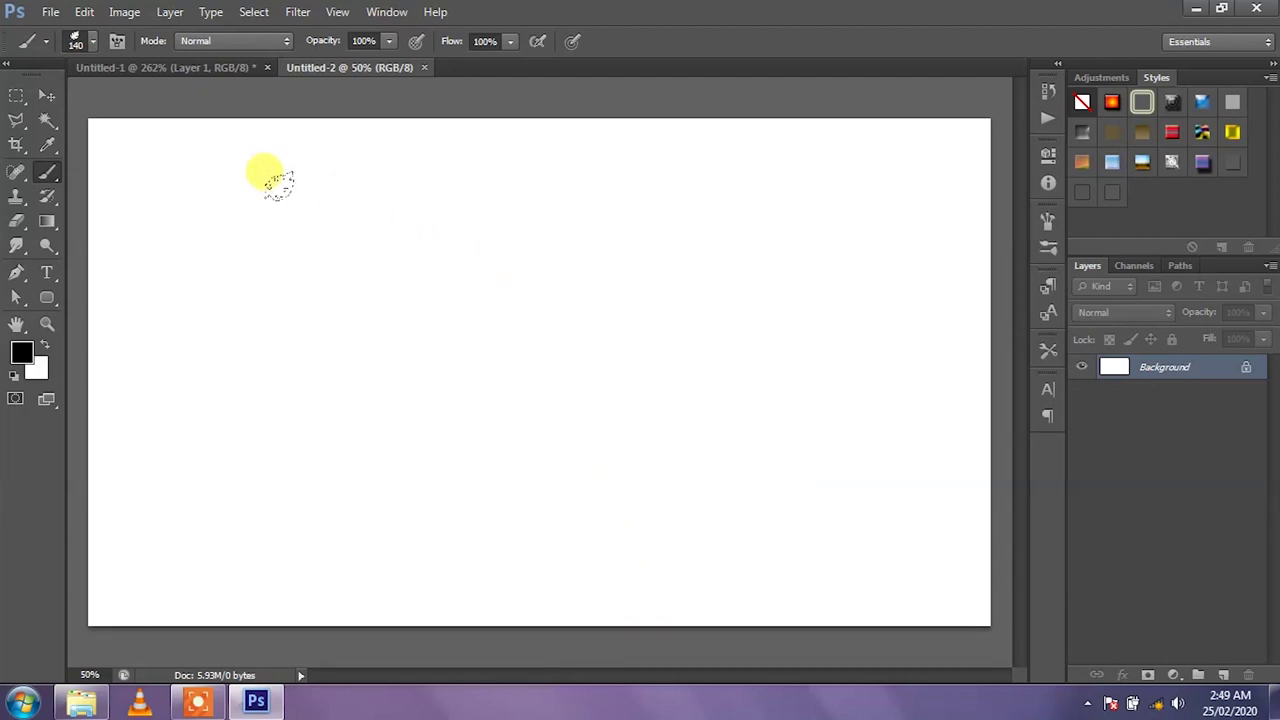
pyautogui.click(295, 205)
pyautogui.click(401, 205)
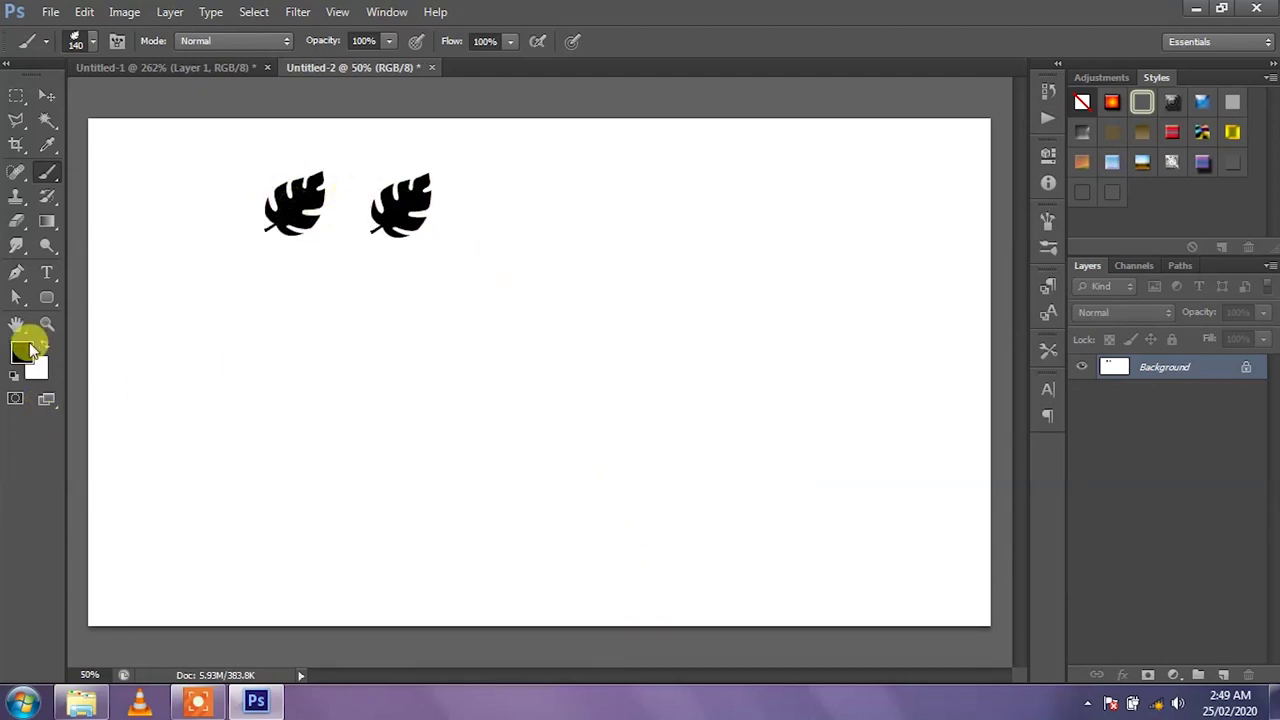
# Step: Switch to green and stamp small leaves, a left-side leaf streak, and two large leaves
pyautogui.click(22, 350)
pyautogui.moveTo(943, 363); pyautogui.dragTo(908, 380)
pyautogui.click(914, 389)
pyautogui.click(1157, 240)
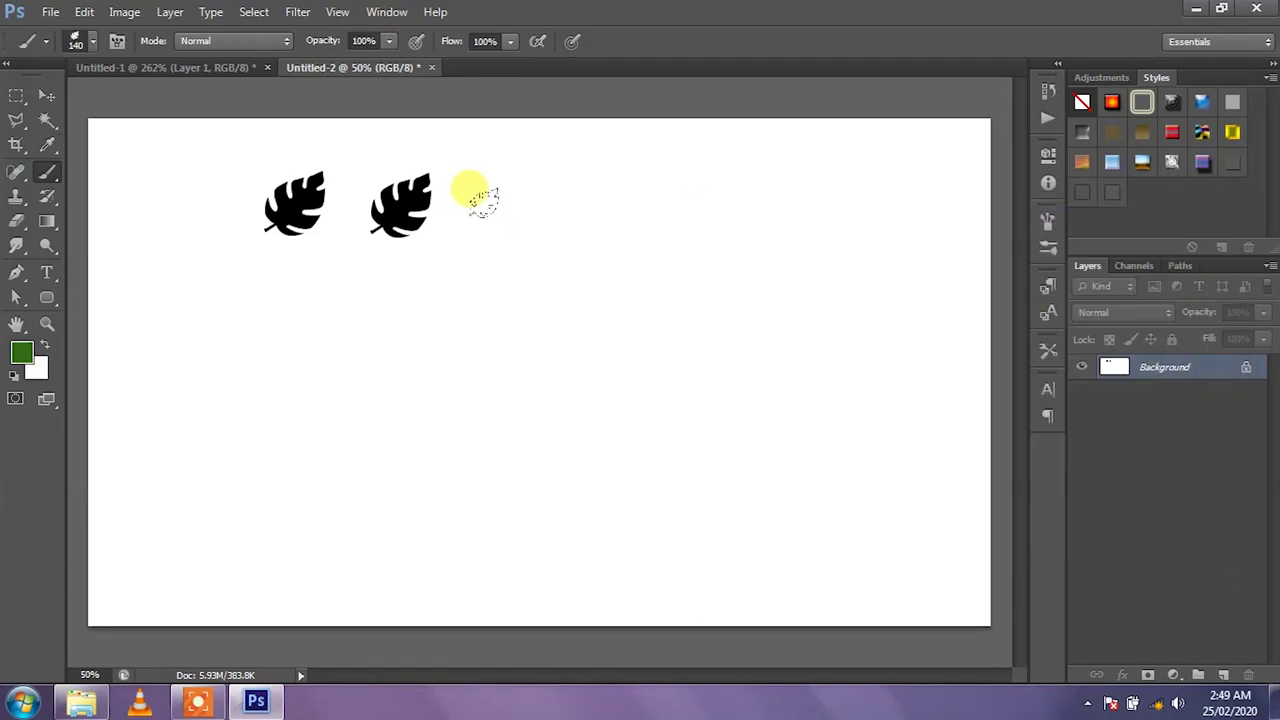
pyautogui.click(497, 212)
pyautogui.click(585, 235)
pyautogui.click(447, 290)
pyautogui.moveTo(195, 365); pyautogui.dragTo(330, 395)
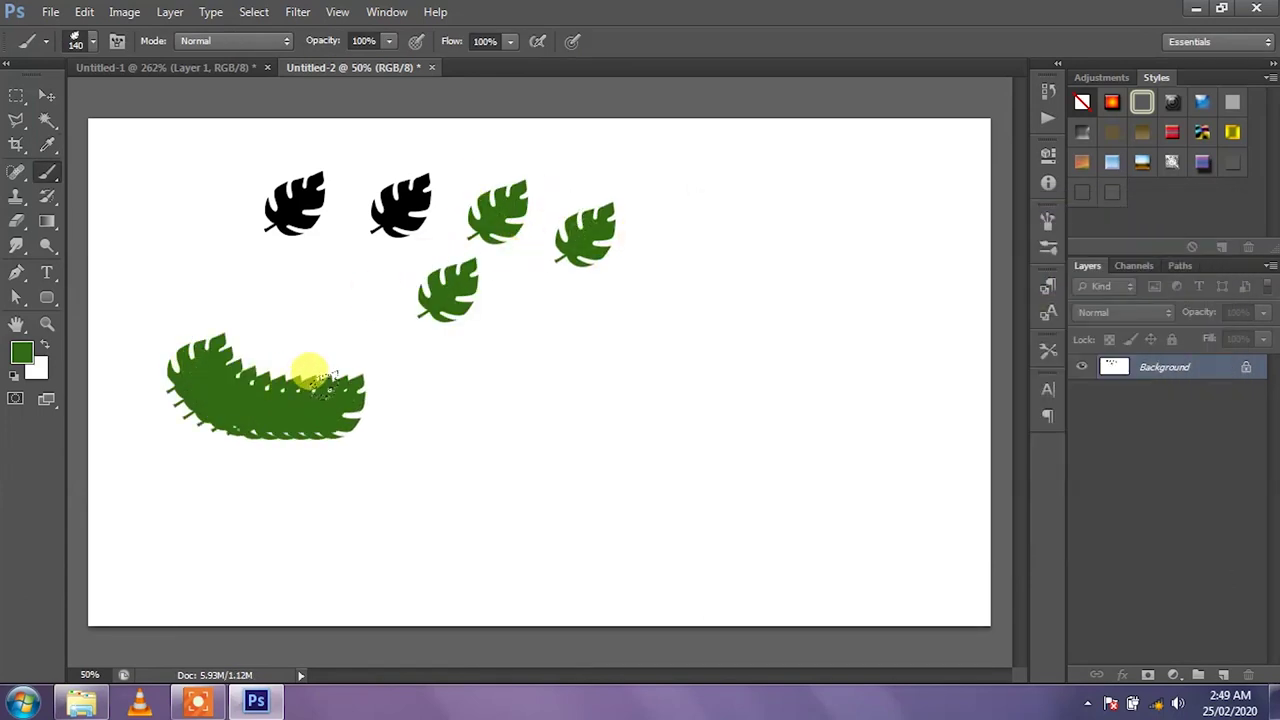
pyautogui.click(200, 530)
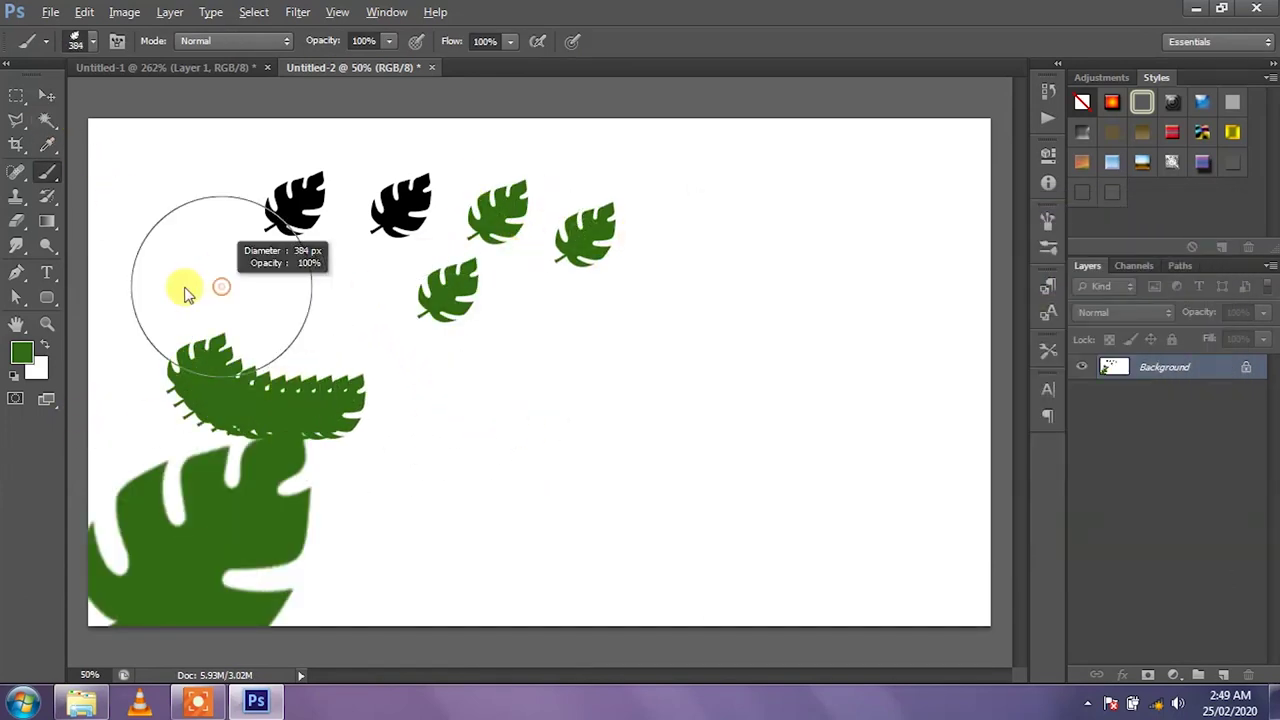
pyautogui.click(172, 231)
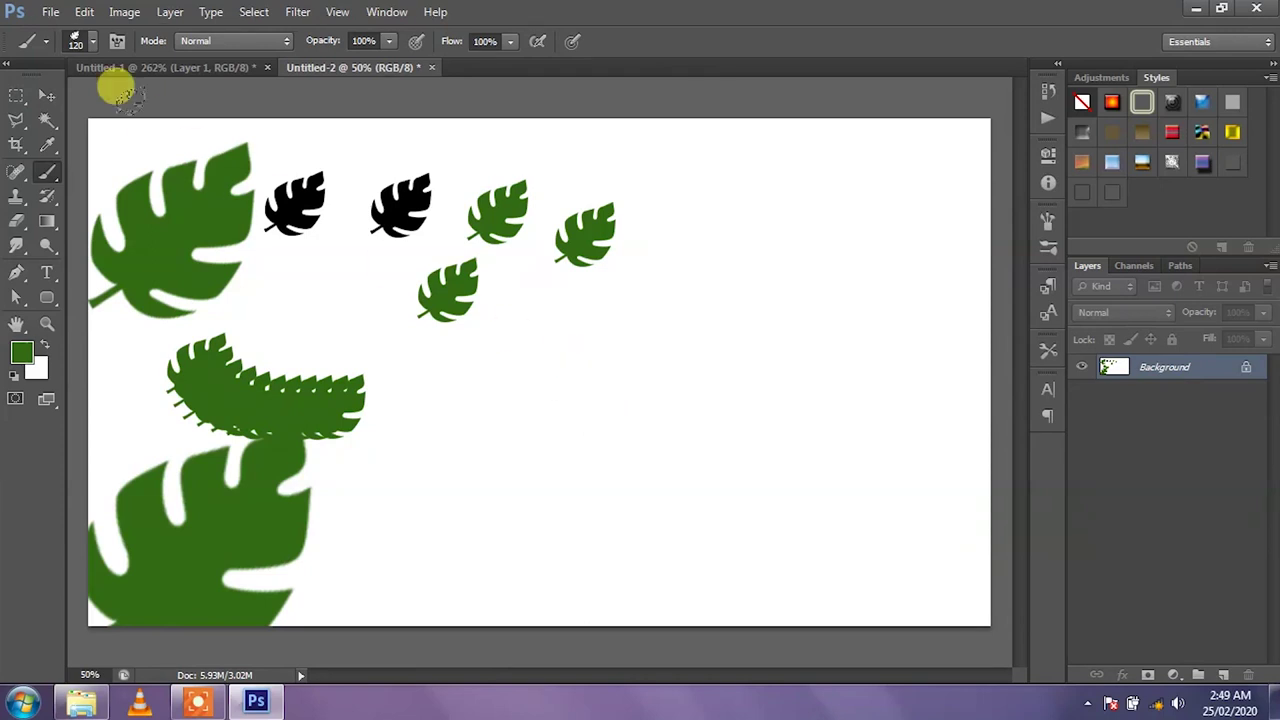
pyautogui.click(117, 41)
# Step: Paint green leaf rows at 148% spacing, then a tilted cluster with a 58° tip angle
pyautogui.moveTo(880, 157)
pyautogui.mouseDown()
pyautogui.moveTo(1054, 127)
pyautogui.moveTo(979, 106)
pyautogui.mouseUp()
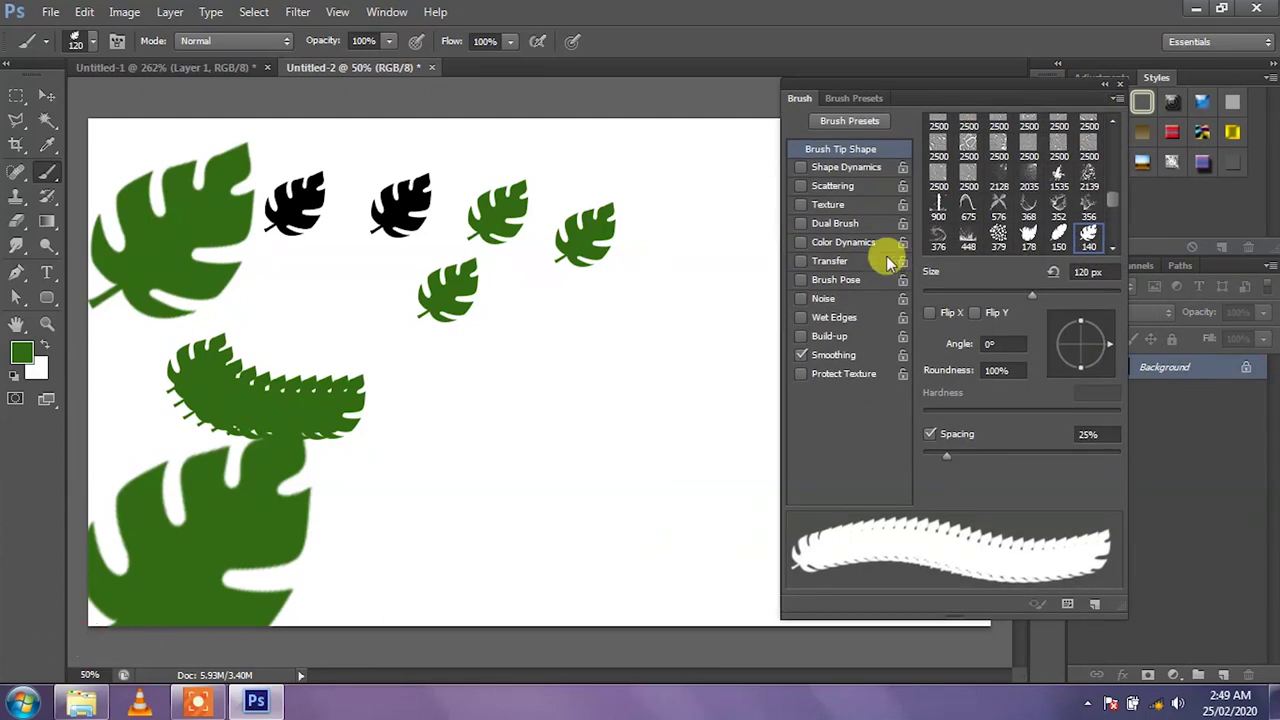
pyautogui.moveTo(950, 453); pyautogui.dragTo(1045, 453)
pyautogui.moveTo(491, 442); pyautogui.dragTo(645, 468)
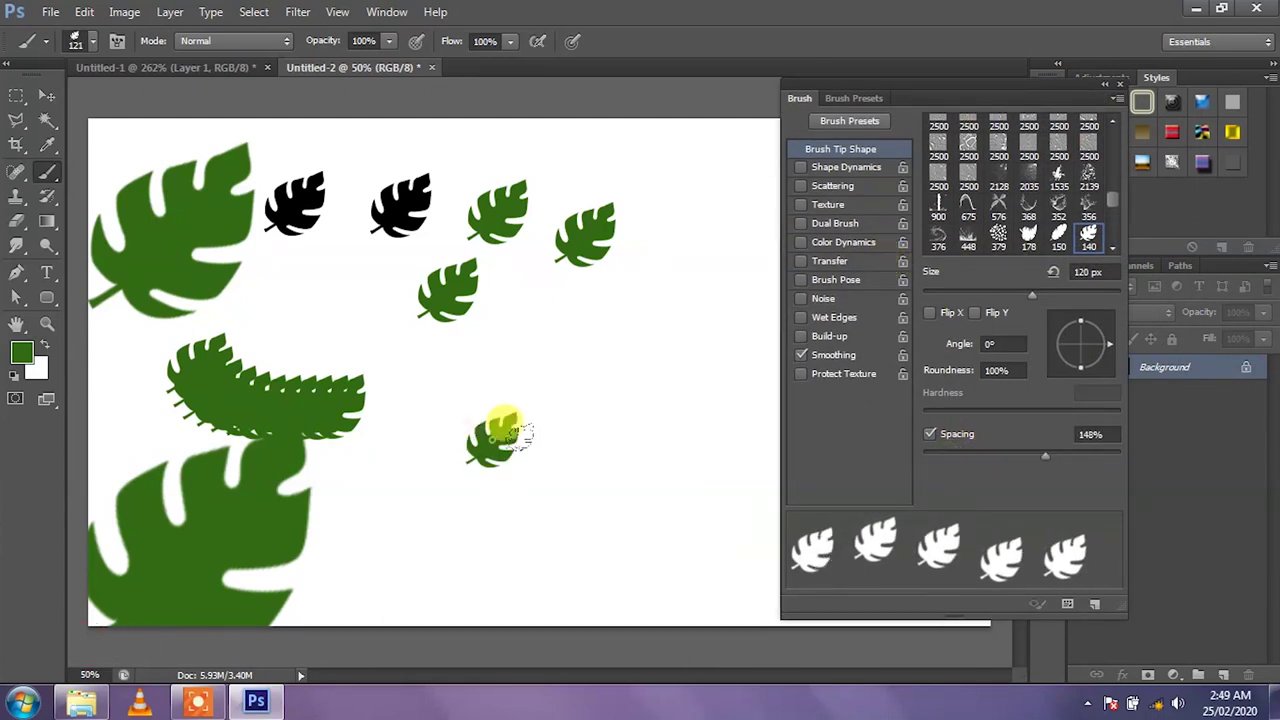
pyautogui.moveTo(594, 511); pyautogui.dragTo(417, 540)
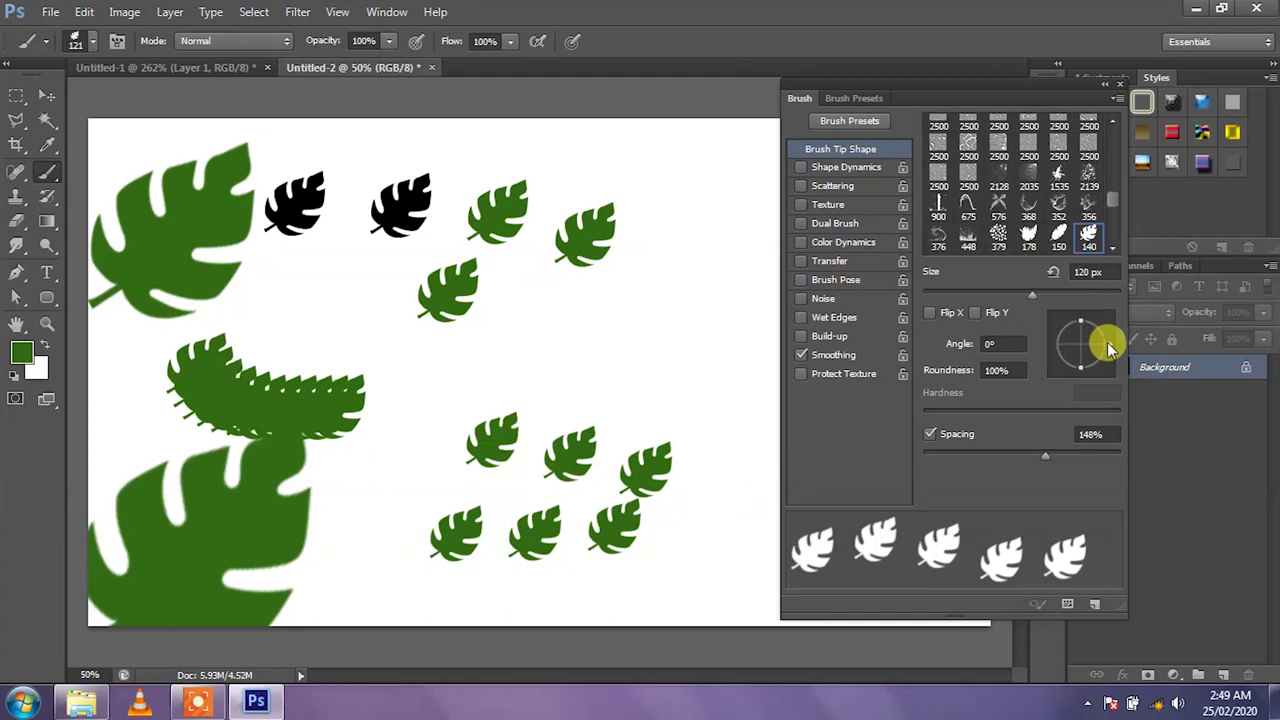
pyautogui.moveTo(1107, 347); pyautogui.dragTo(1100, 322)
pyautogui.moveTo(605, 345); pyautogui.dragTo(730, 350)
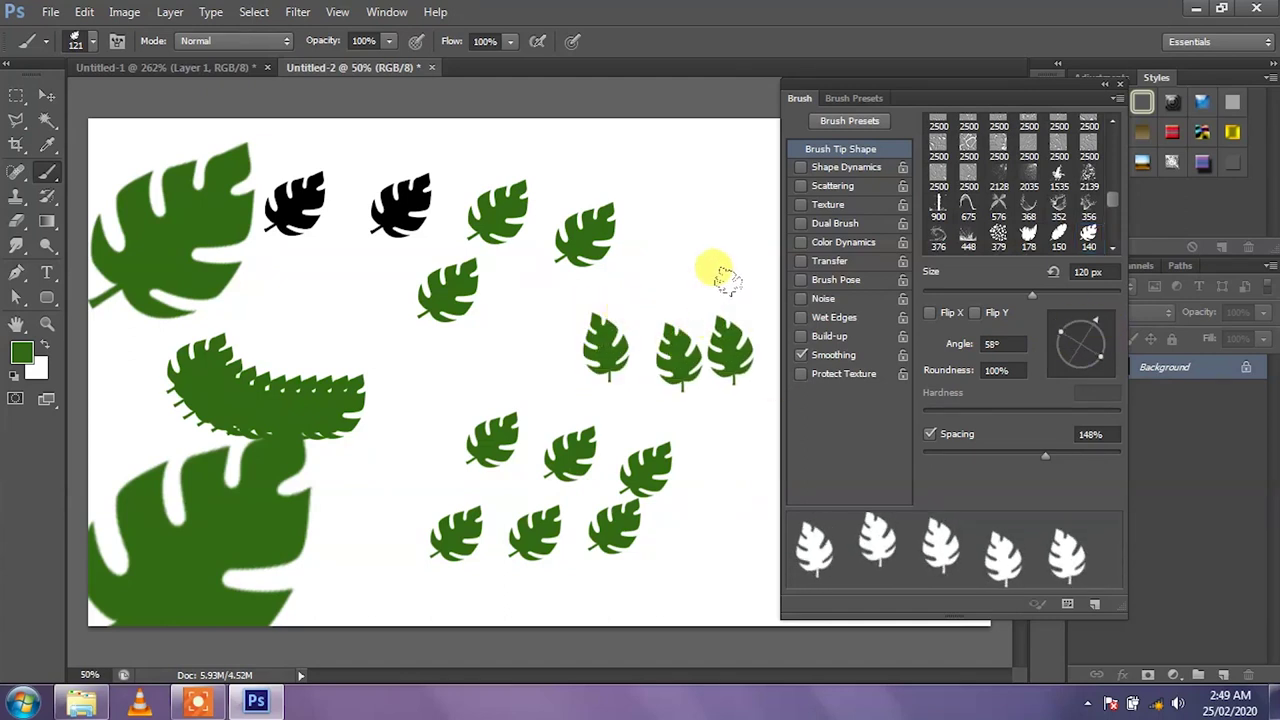
# Step: Paint a dense green leaf trail at lower right at -155°, then set spacing to 82%
pyautogui.moveTo(1045, 455); pyautogui.dragTo(1010, 457)
pyautogui.click(705, 243)
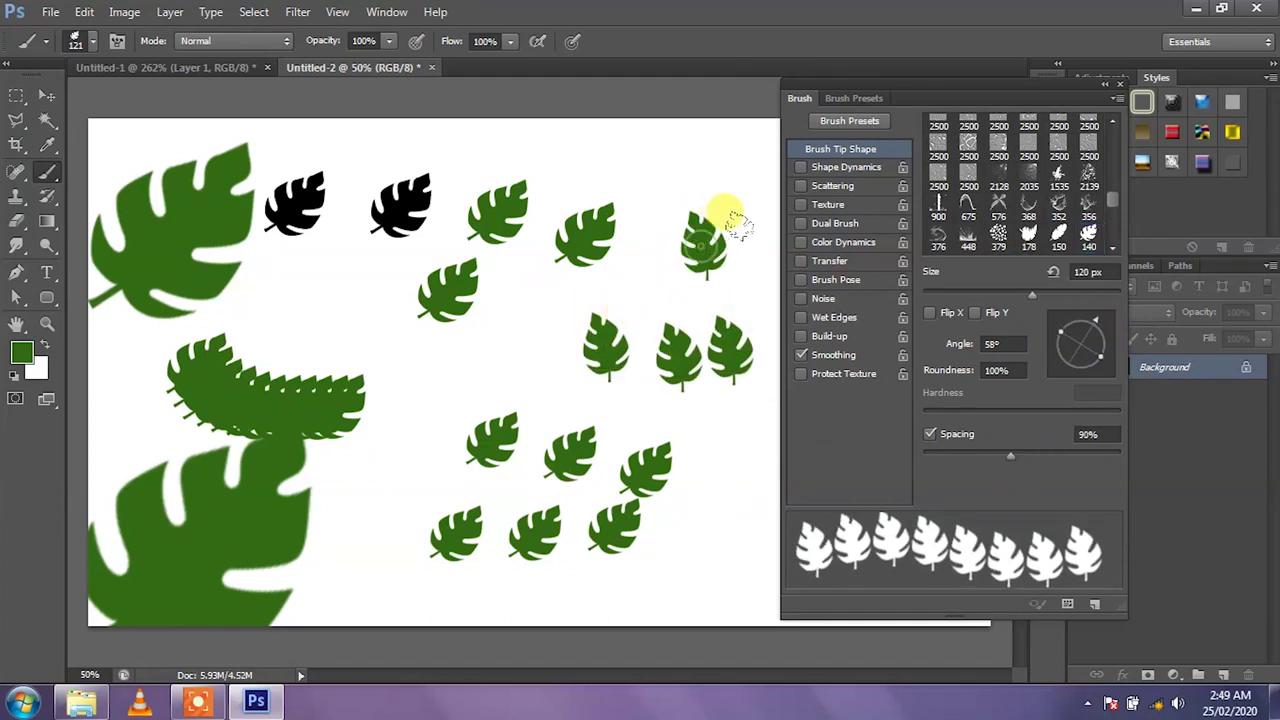
pyautogui.moveTo(1091, 349)
pyautogui.mouseDown()
pyautogui.moveTo(1057, 325)
pyautogui.moveTo(1055, 355)
pyautogui.mouseUp()
pyautogui.moveTo(555, 370); pyautogui.dragTo(470, 370)
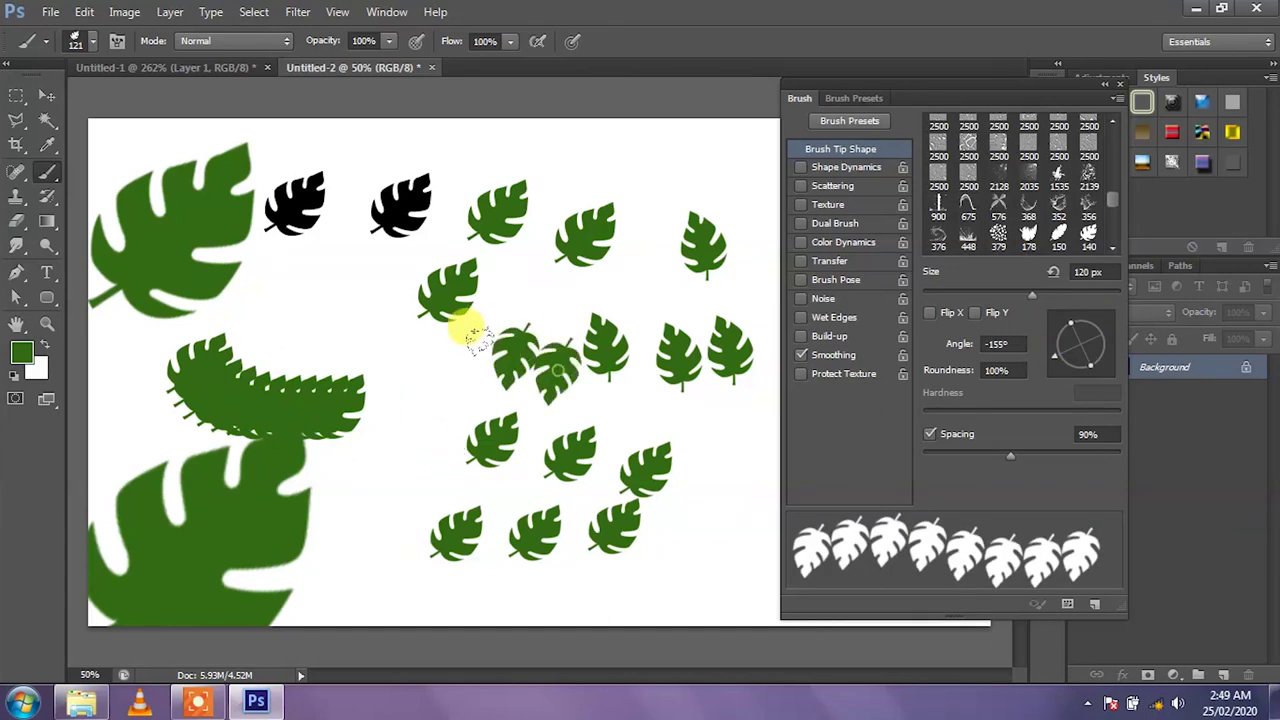
pyautogui.moveTo(1010, 457); pyautogui.dragTo(957, 457)
pyautogui.moveTo(605, 530); pyautogui.dragTo(795, 490)
pyautogui.moveTo(958, 456); pyautogui.dragTo(1003, 456)
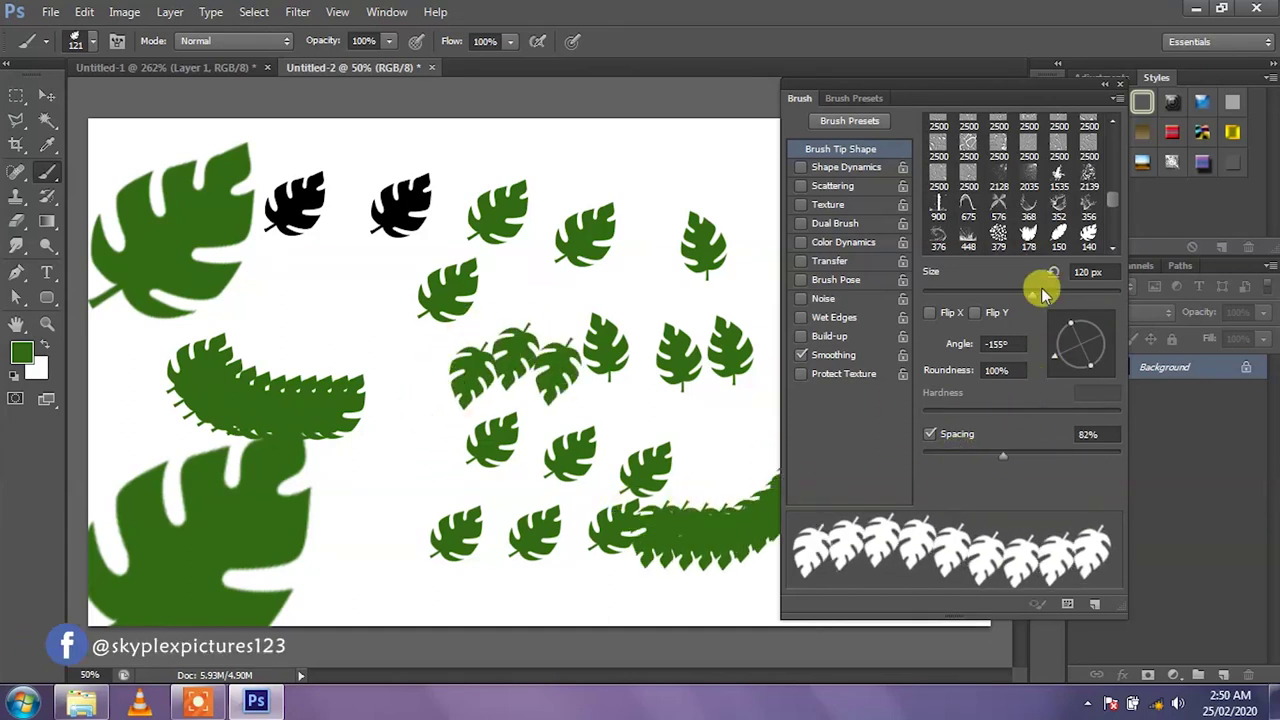
# Step: Choose the slender 150 leaf brush preset and set the foreground colour to red
pyautogui.rightClick(320, 300)
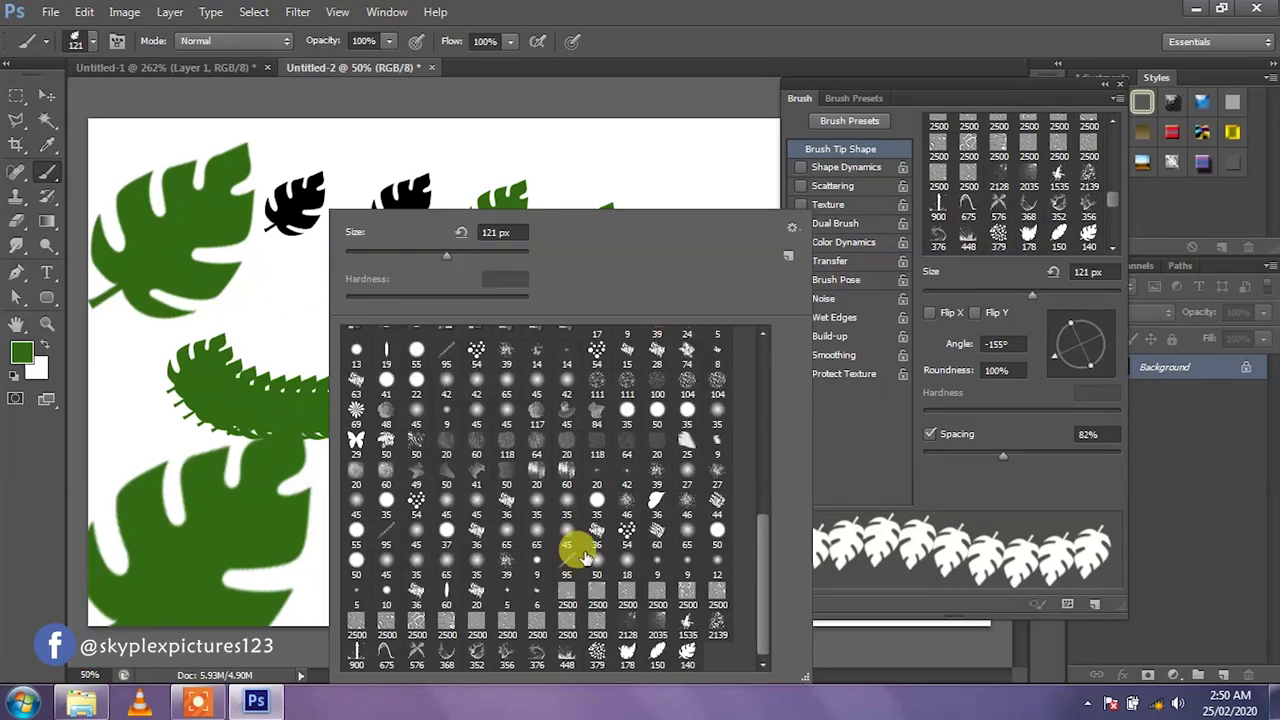
pyautogui.doubleClick(640, 660)
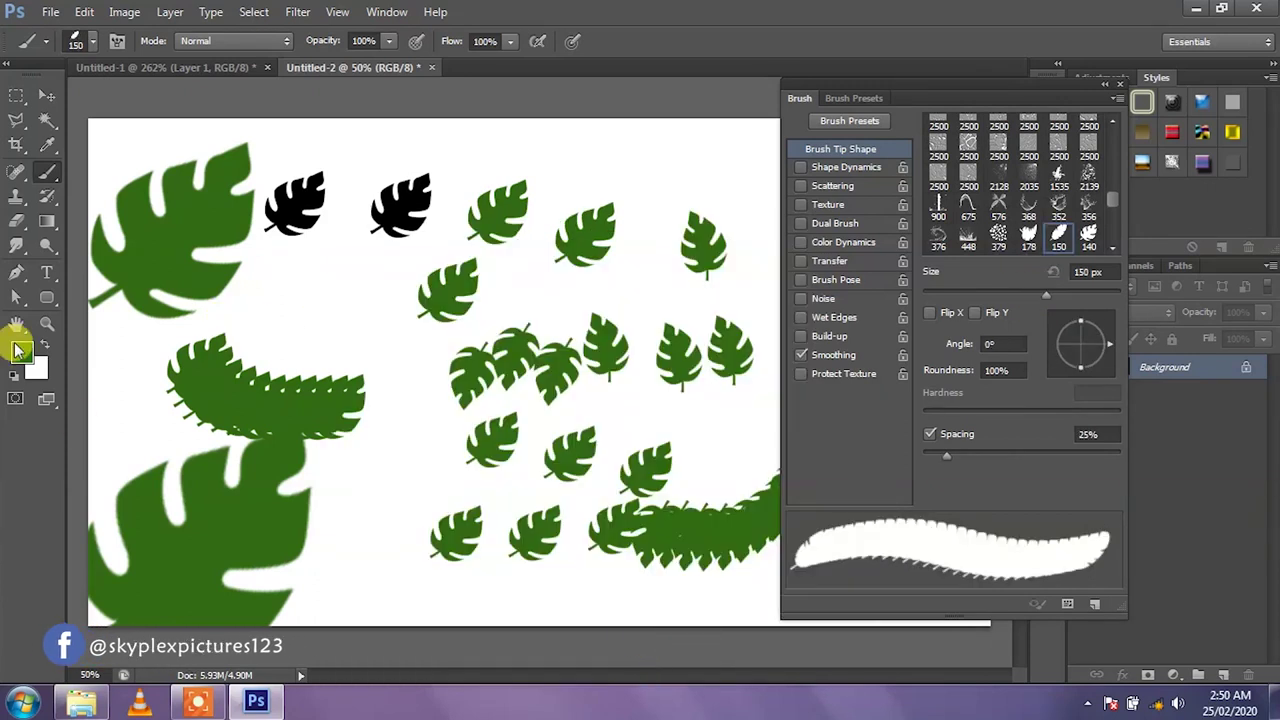
pyautogui.click(21, 352)
pyautogui.moveTo(935, 349)
pyautogui.mouseDown()
pyautogui.moveTo(949, 326)
pyautogui.moveTo(957, 337)
pyautogui.moveTo(940, 287)
pyautogui.mouseUp()
pyautogui.click(983, 266)
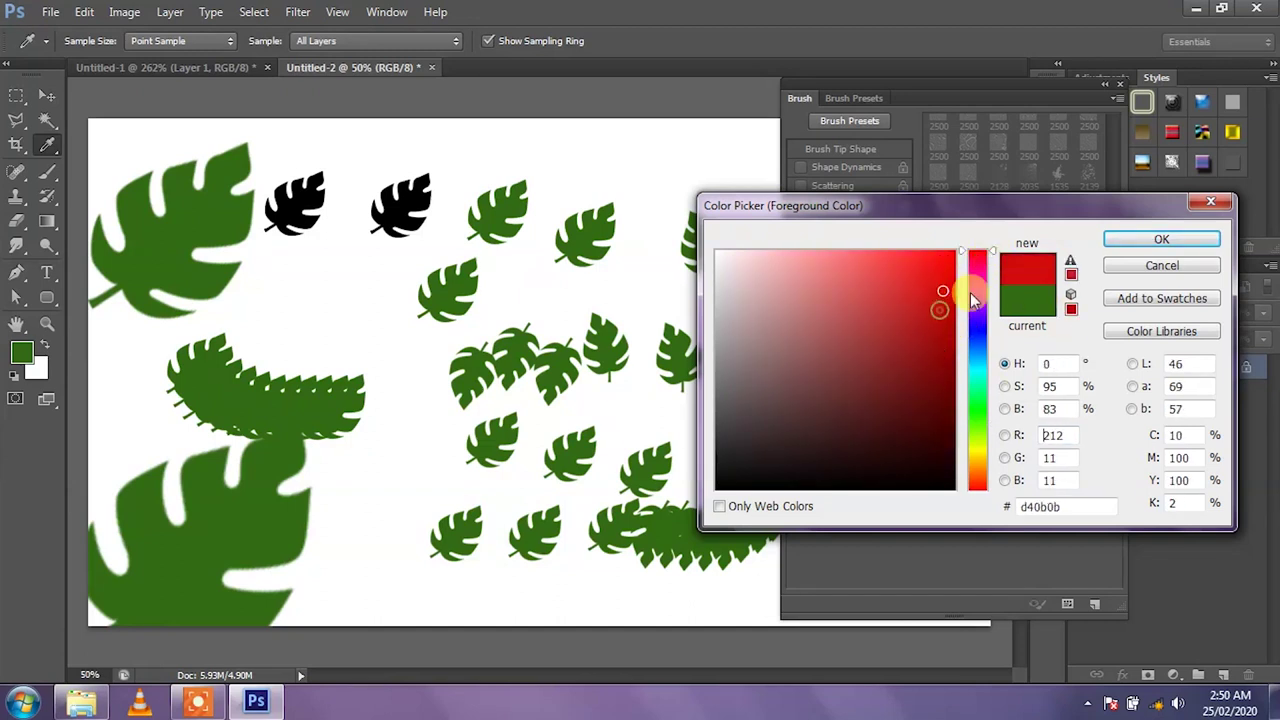
pyautogui.click(1161, 239)
# Step: Paint red leaves along the top and lower left, plus a small 94° diagonal trail
pyautogui.moveTo(598, 152); pyautogui.dragTo(525, 170)
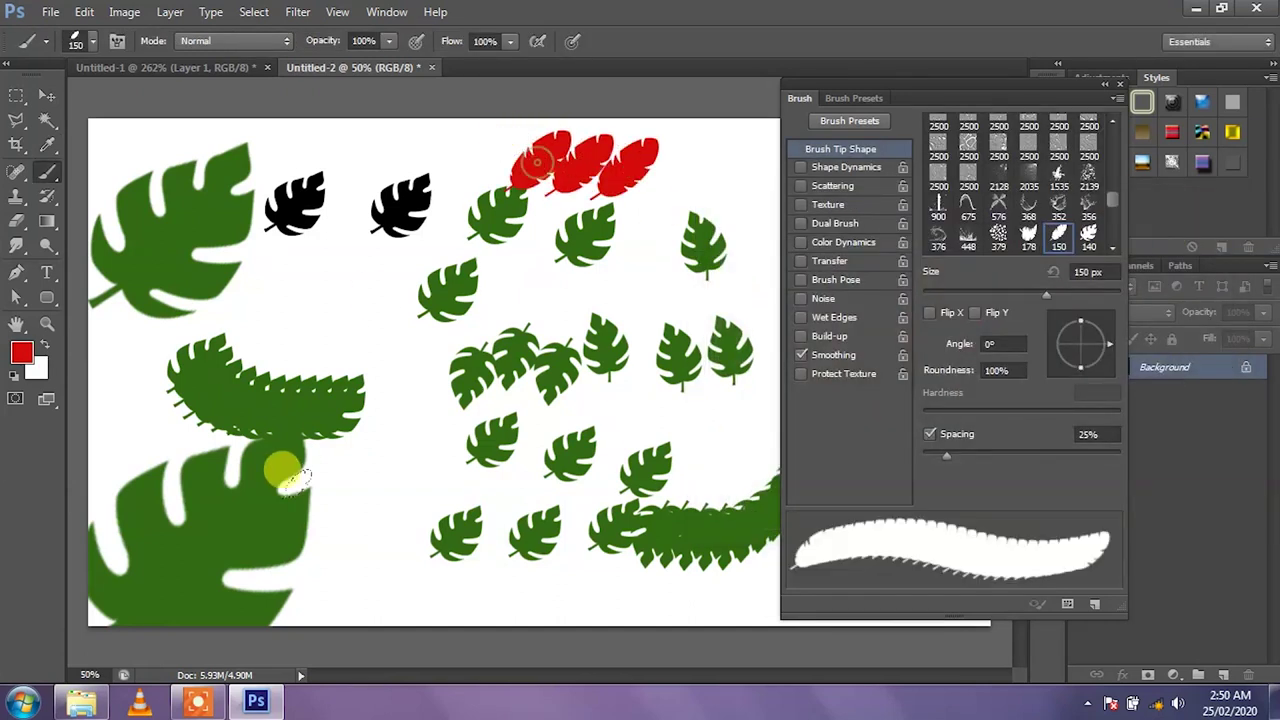
pyautogui.moveTo(340, 458); pyautogui.dragTo(400, 488)
pyautogui.moveTo(946, 456); pyautogui.dragTo(1033, 456)
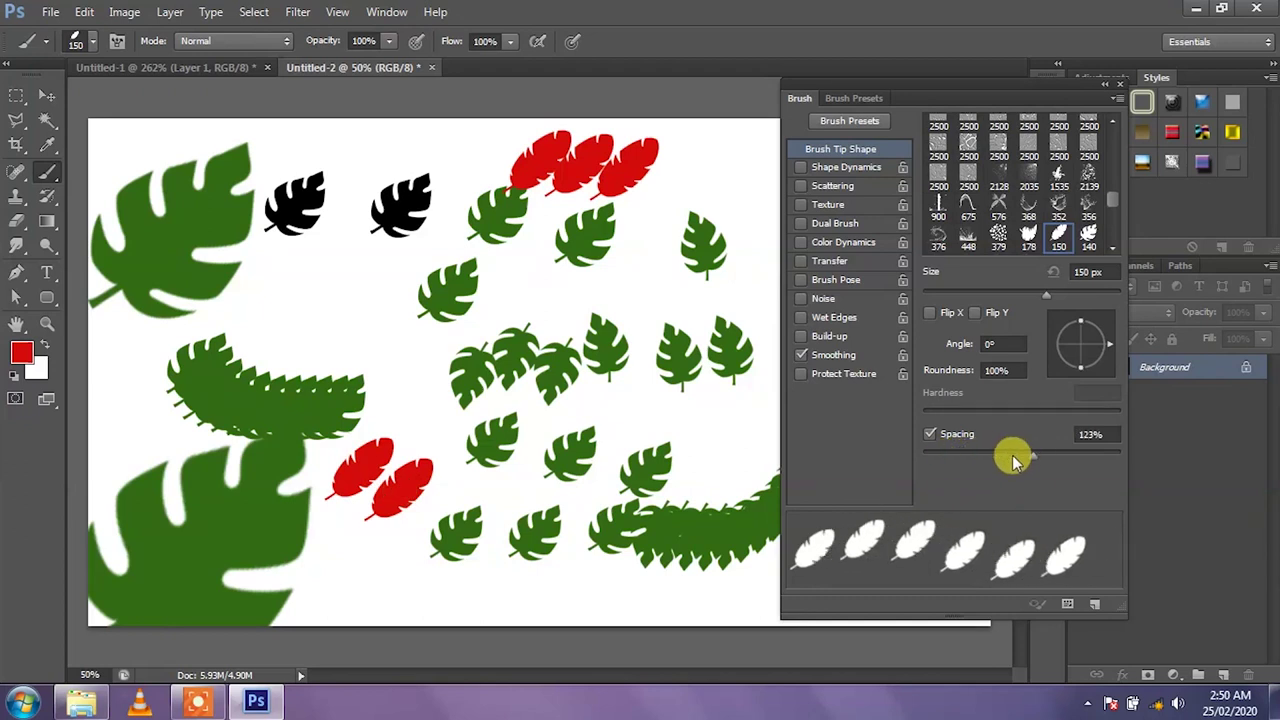
pyautogui.click(378, 548)
pyautogui.moveTo(1051, 337); pyautogui.dragTo(1080, 320)
pyautogui.moveTo(356, 430); pyautogui.dragTo(338, 306)
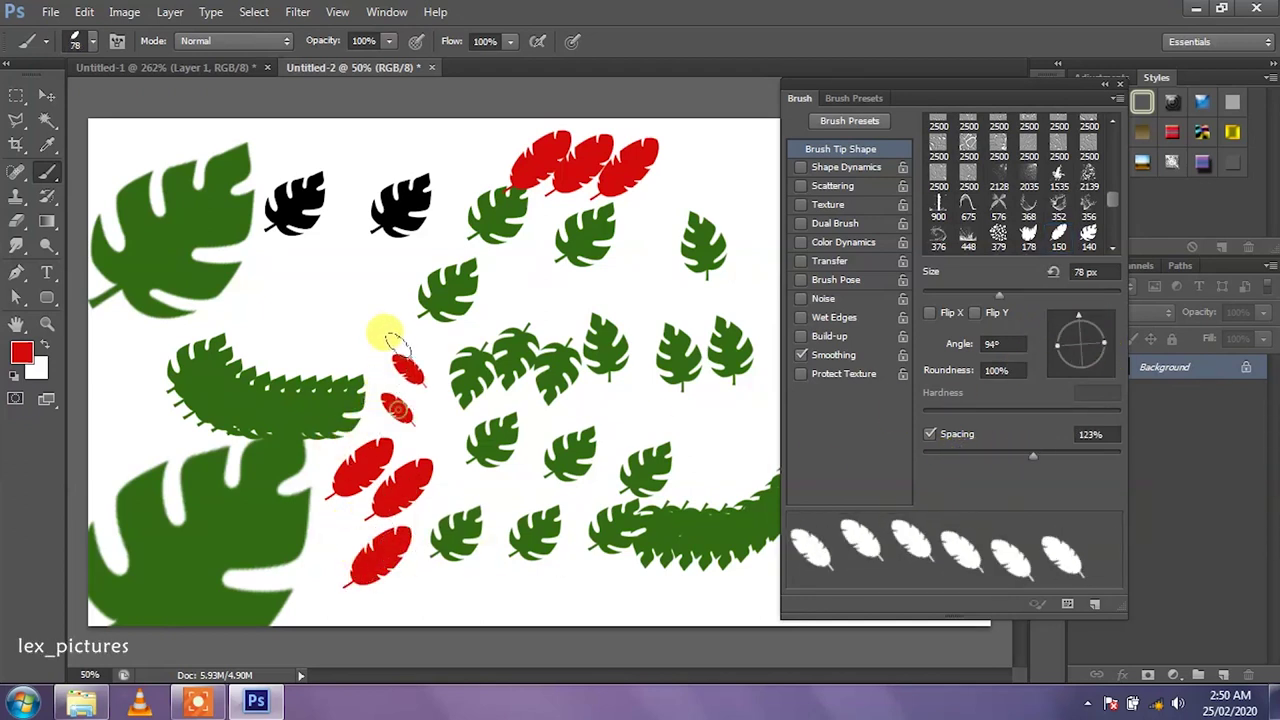
pyautogui.click(20, 358)
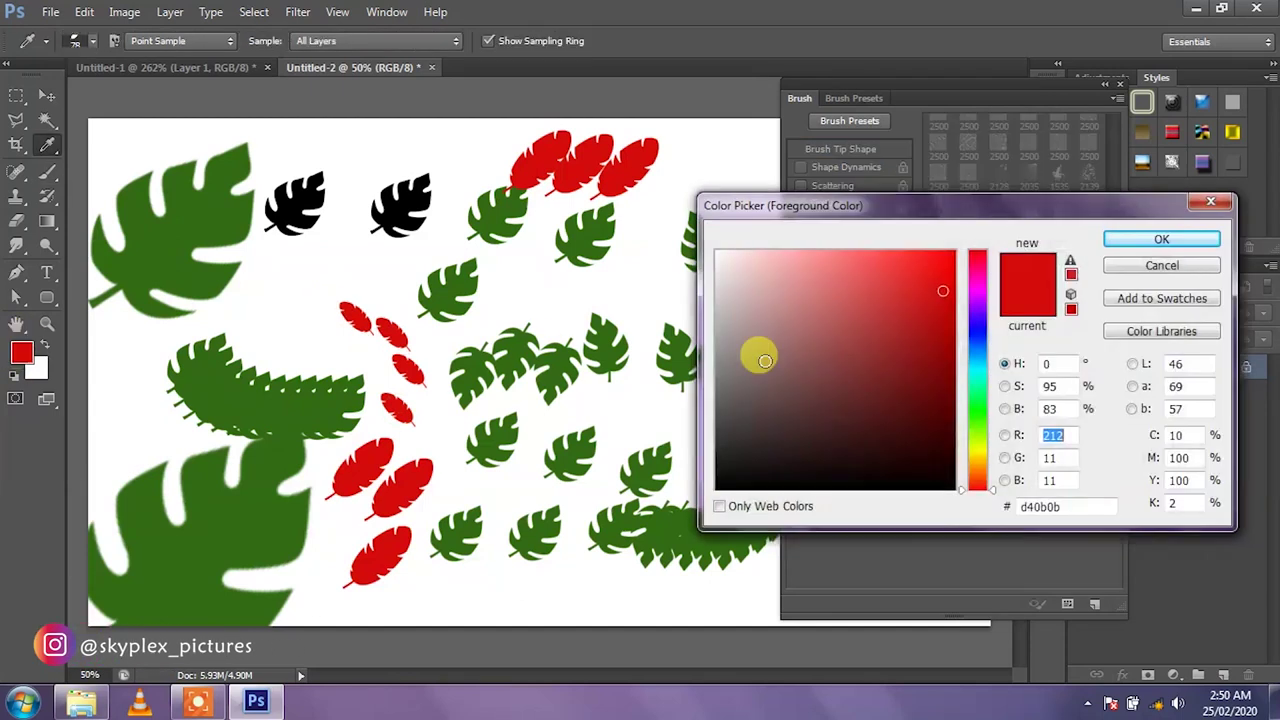
# Step: Set the foreground colour to bright yellow and select the 178 feathery leaf brush preset
pyautogui.click(977, 455)
pyautogui.click(952, 264)
pyautogui.click(1161, 241)
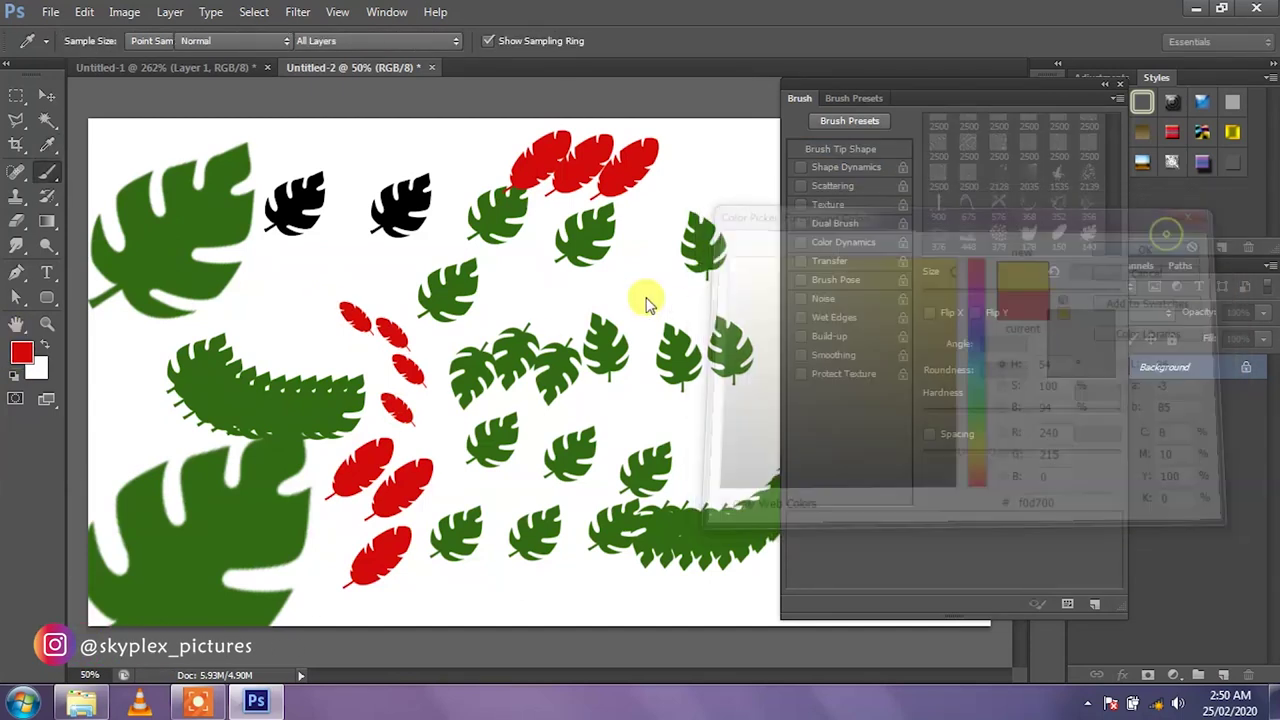
pyautogui.rightClick(576, 282)
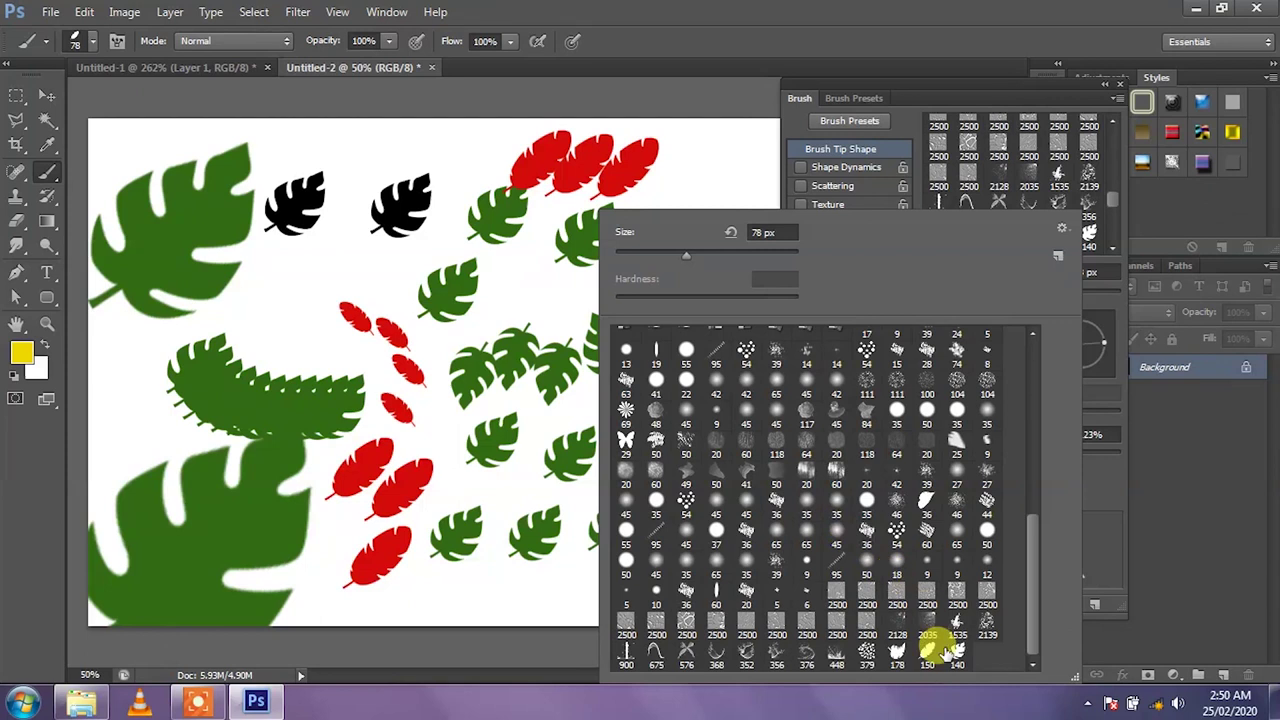
pyautogui.doubleClick(893, 655)
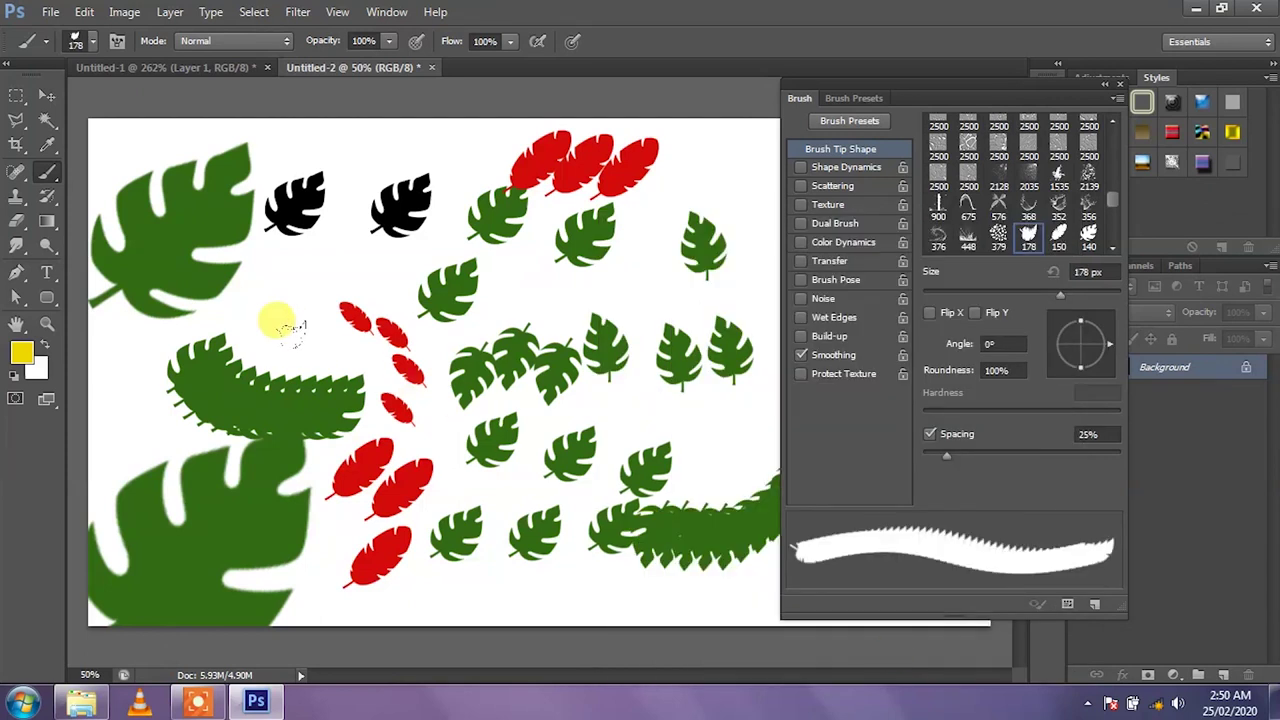
# Step: Paint widely spaced yellow leaves, including a large one over the green fern
pyautogui.moveTo(258, 289); pyautogui.dragTo(330, 366)
pyautogui.moveTo(598, 255); pyautogui.dragTo(650, 270)
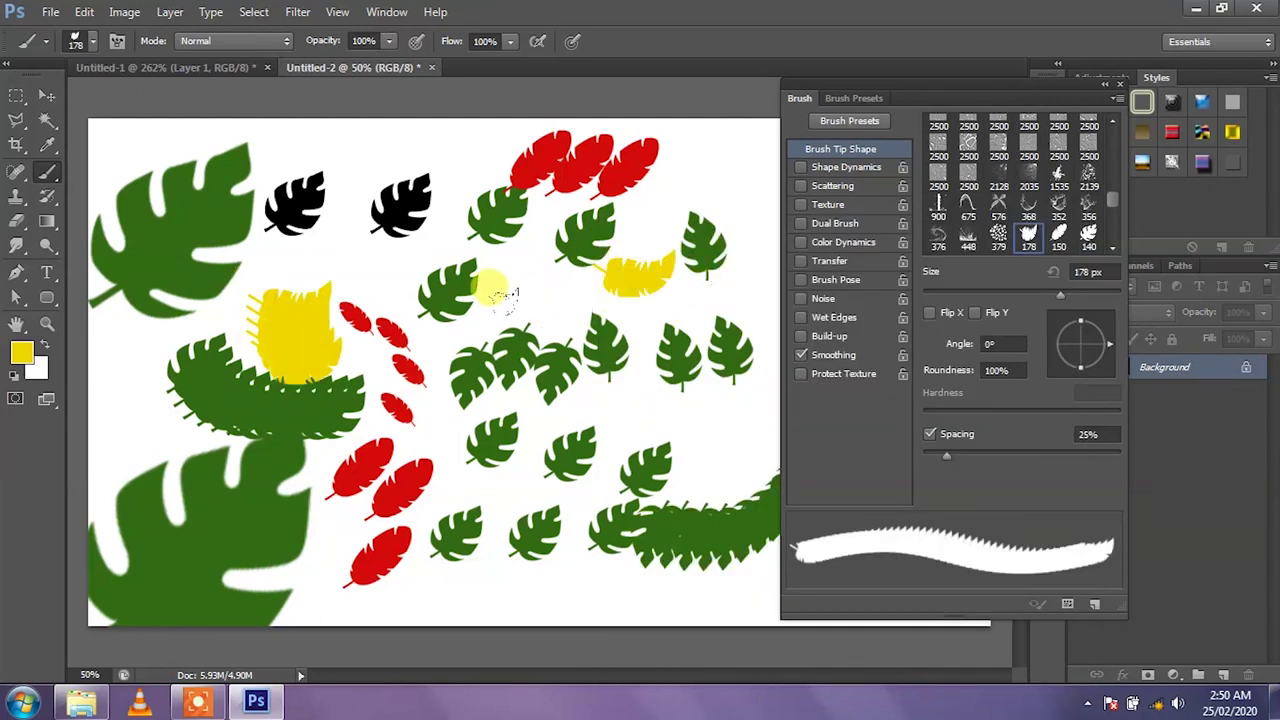
pyautogui.moveTo(495, 300); pyautogui.dragTo(560, 315)
pyautogui.moveTo(946, 456); pyautogui.dragTo(1071, 458)
pyautogui.moveTo(720, 440); pyautogui.dragTo(627, 414)
pyautogui.scroll(-1, 550, 370)
pyautogui.scroll(-1, 340, 410)
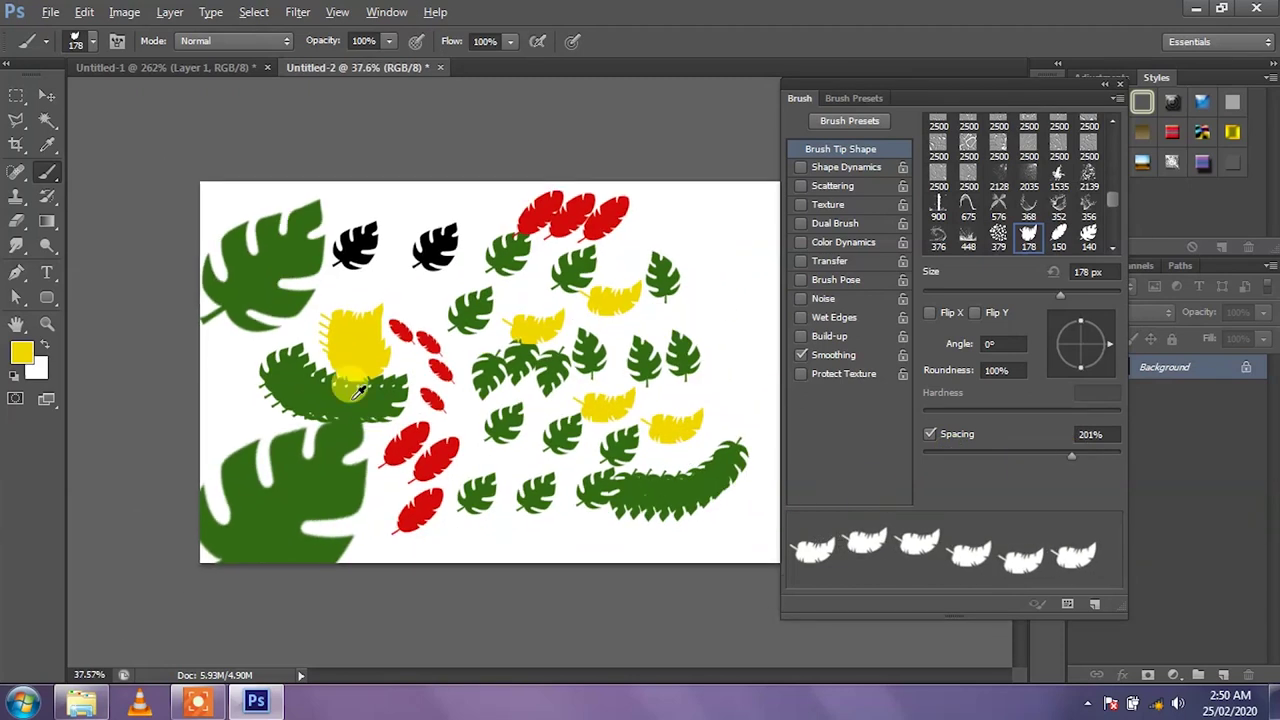
# Step: Move the brush settings panel aside and stamp two yellow leaves at the upper right
pyautogui.scroll(-1, 250, 420)
pyautogui.scroll(-1, 191, 429)
pyautogui.moveTo(945, 95); pyautogui.dragTo(1030, 115)
pyautogui.scroll(1, 745, 310)
pyautogui.scroll(1, 758, 250)
pyautogui.click(768, 195)
pyautogui.click(768, 285)
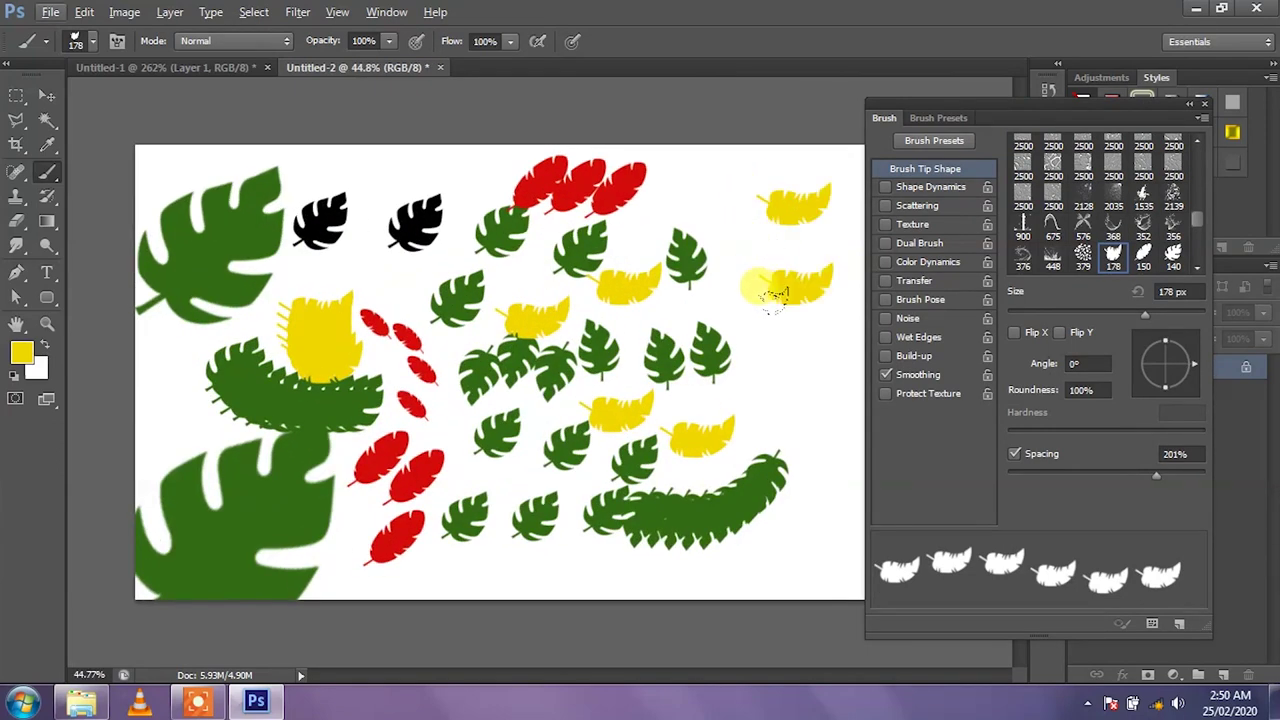
# Step: Rotate the brush angle to 99° and stamp yellow leaves down the right and bottom
pyautogui.moveTo(1193, 363); pyautogui.dragTo(1159, 334)
pyautogui.click(780, 346)
pyautogui.click(808, 420)
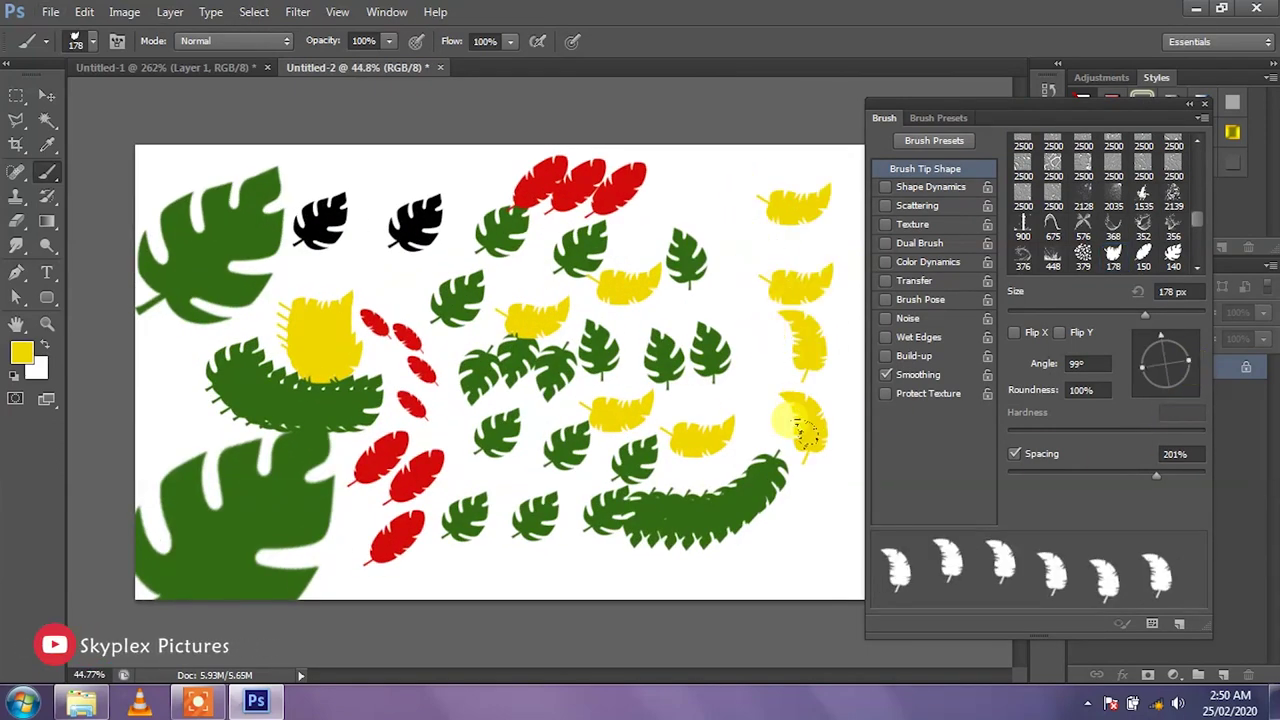
pyautogui.click(503, 553)
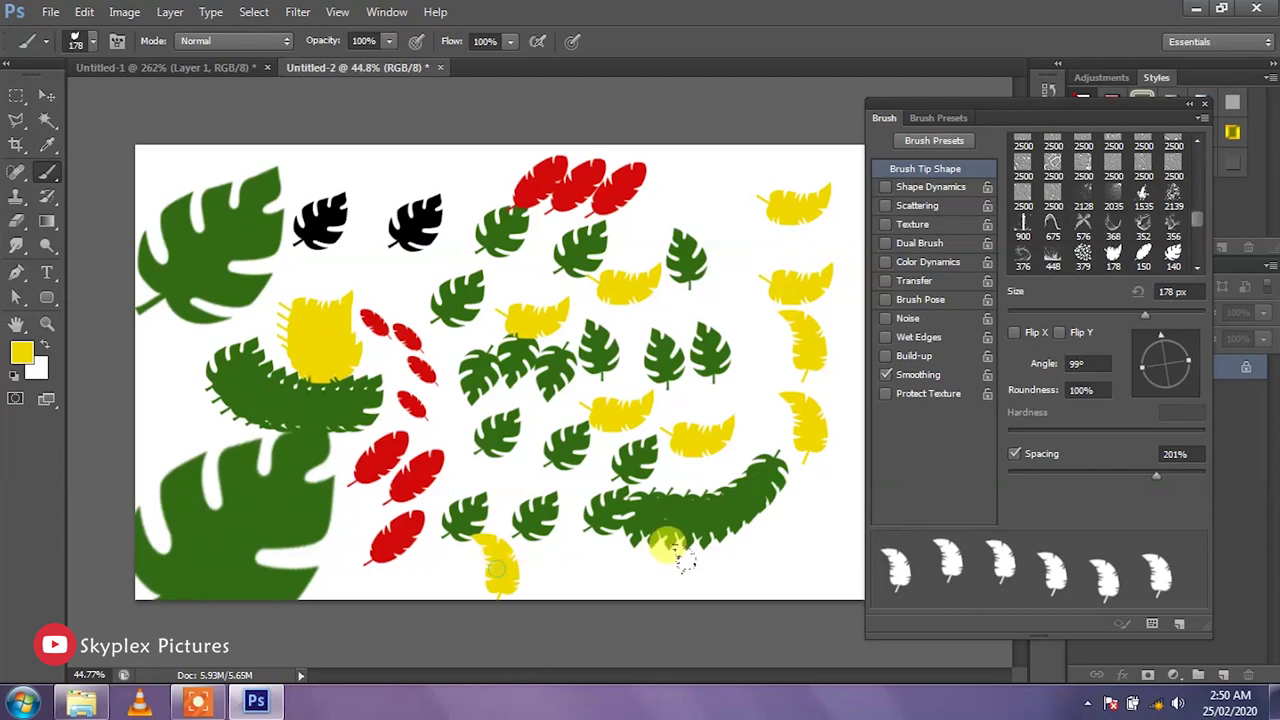
pyautogui.click(760, 553)
# Step: Resize the leaf brush to about 224 px and stamp a large yellow leaf lower right
pyautogui.moveTo(1145, 313); pyautogui.dragTo(1190, 318)
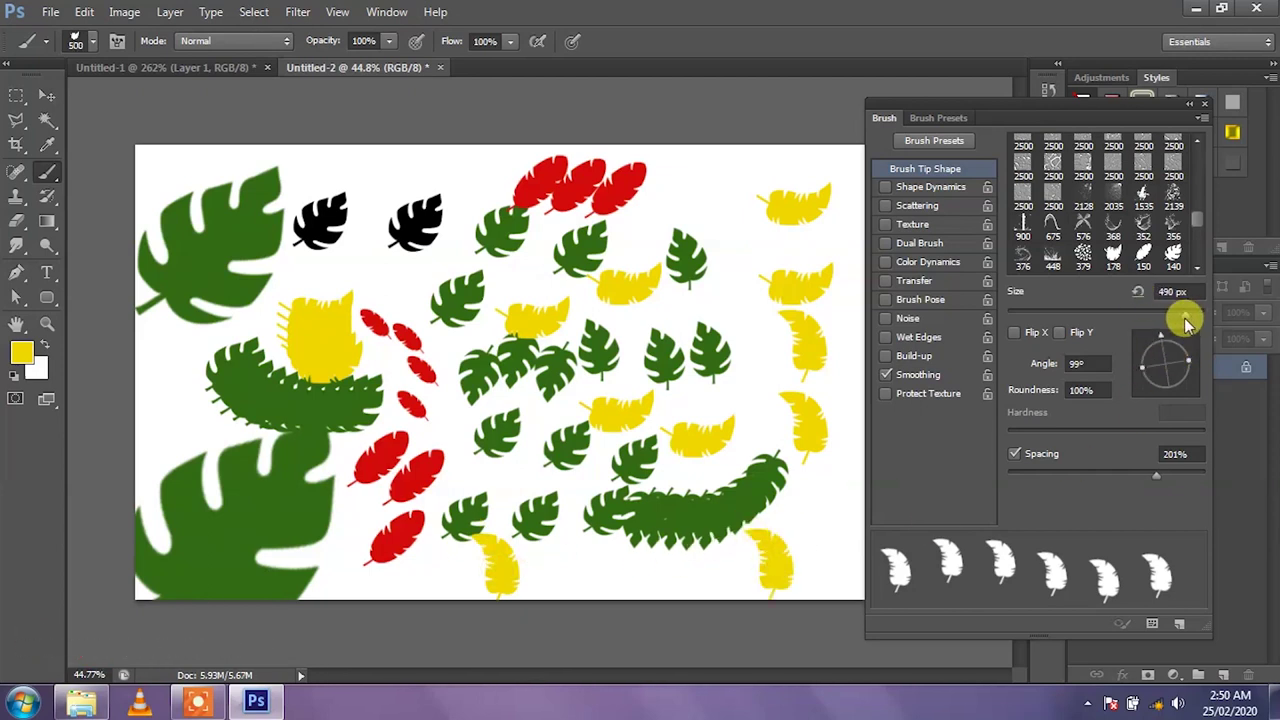
pyautogui.moveTo(1062, 316); pyautogui.dragTo(1024, 318)
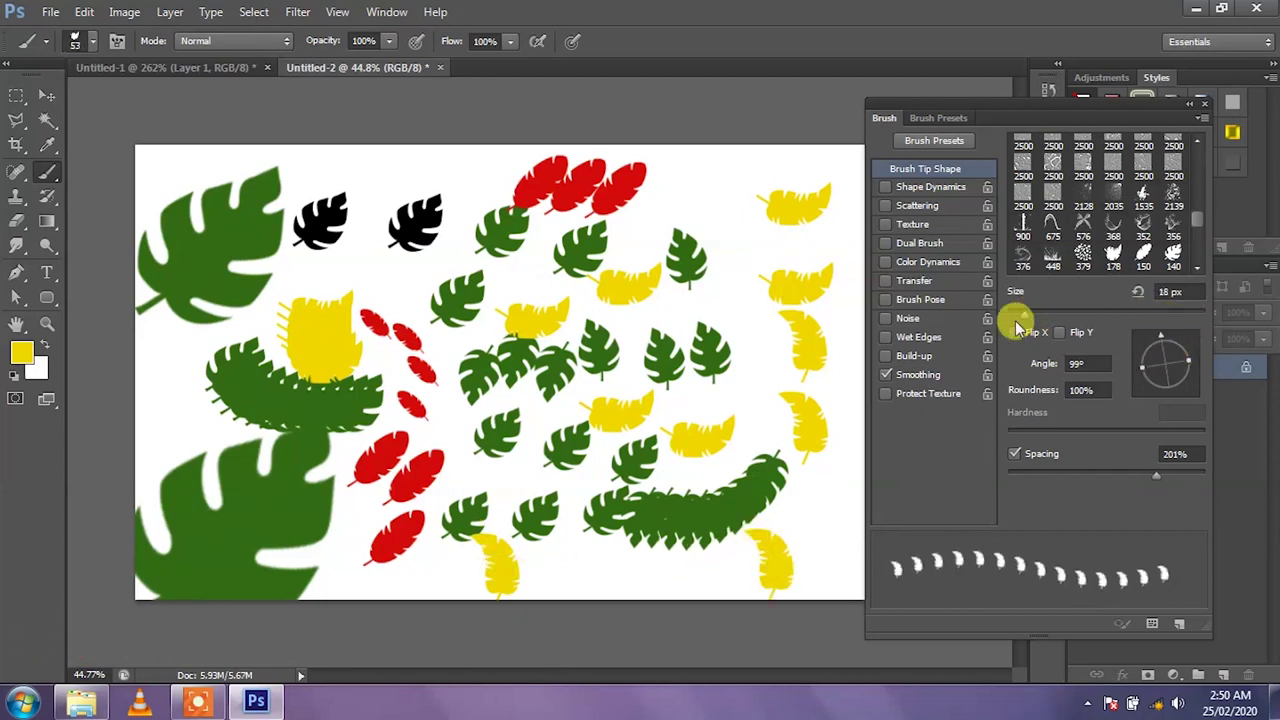
pyautogui.moveTo(745, 297); pyautogui.dragTo(795, 297)
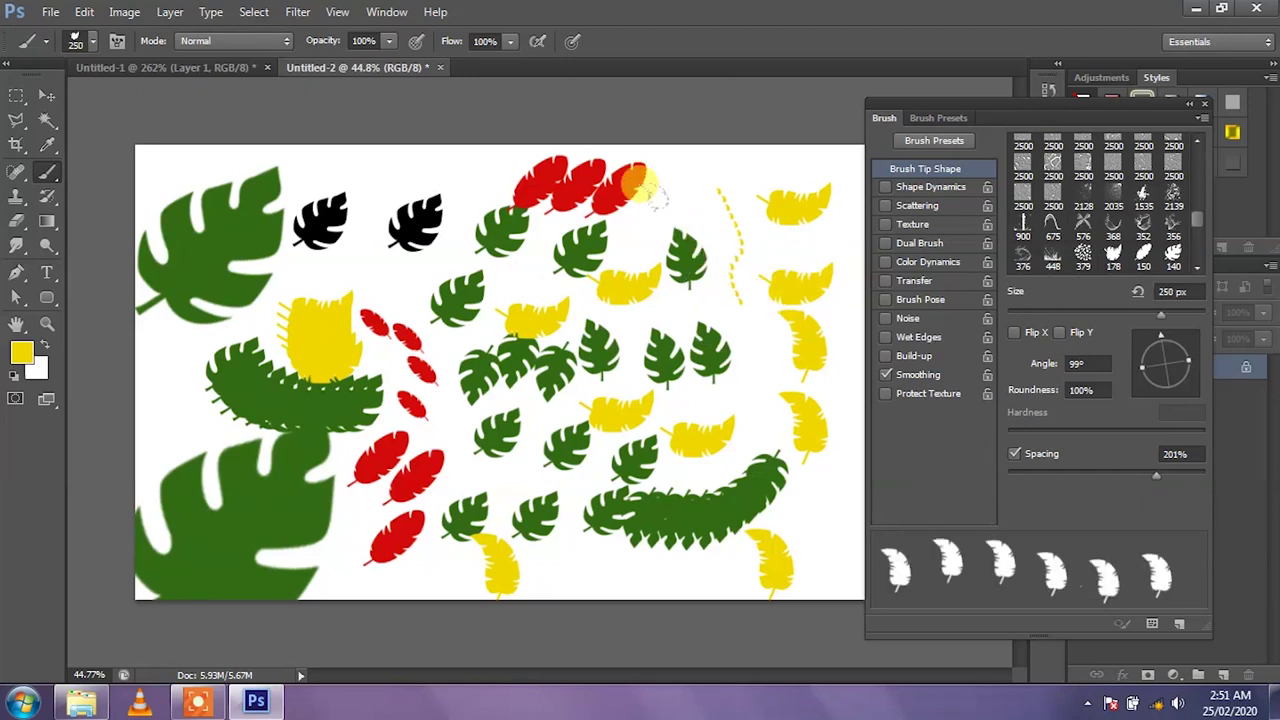
pyautogui.click(815, 507)
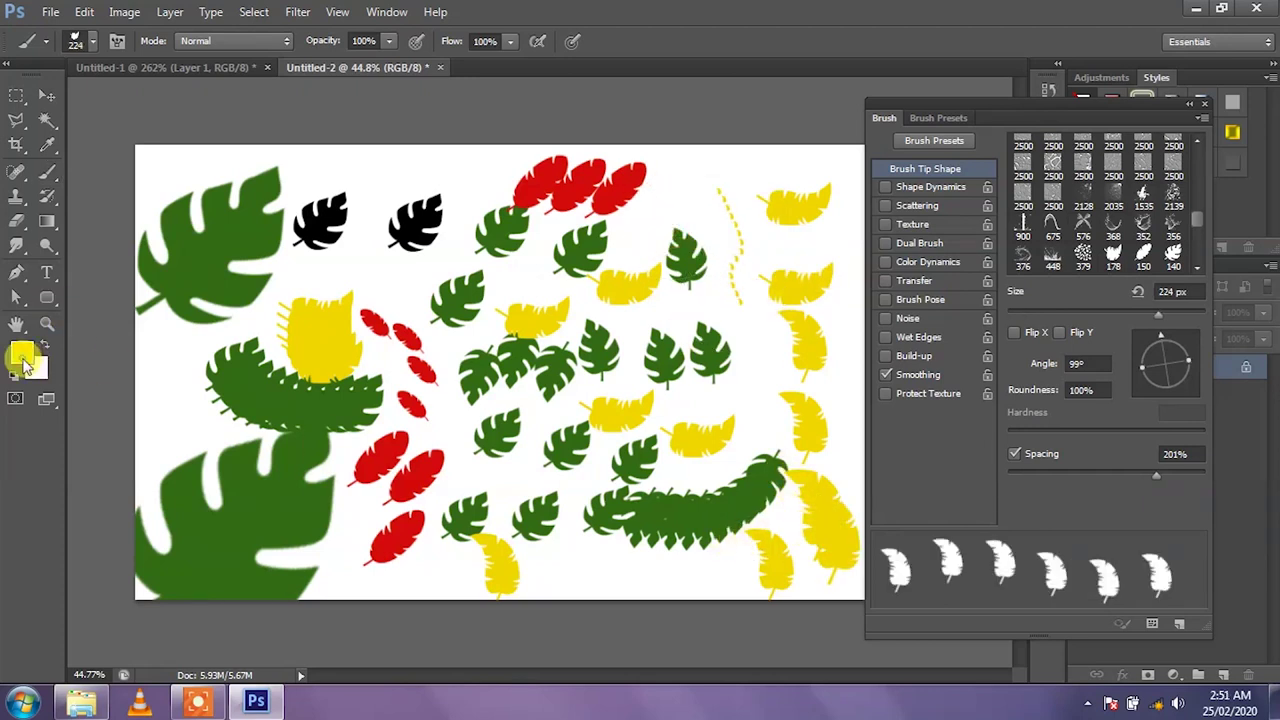
# Step: Set the foreground colour to a dark navy blue
pyautogui.click(22, 353)
pyautogui.click(925, 385)
pyautogui.moveTo(977, 350); pyautogui.dragTo(977, 328)
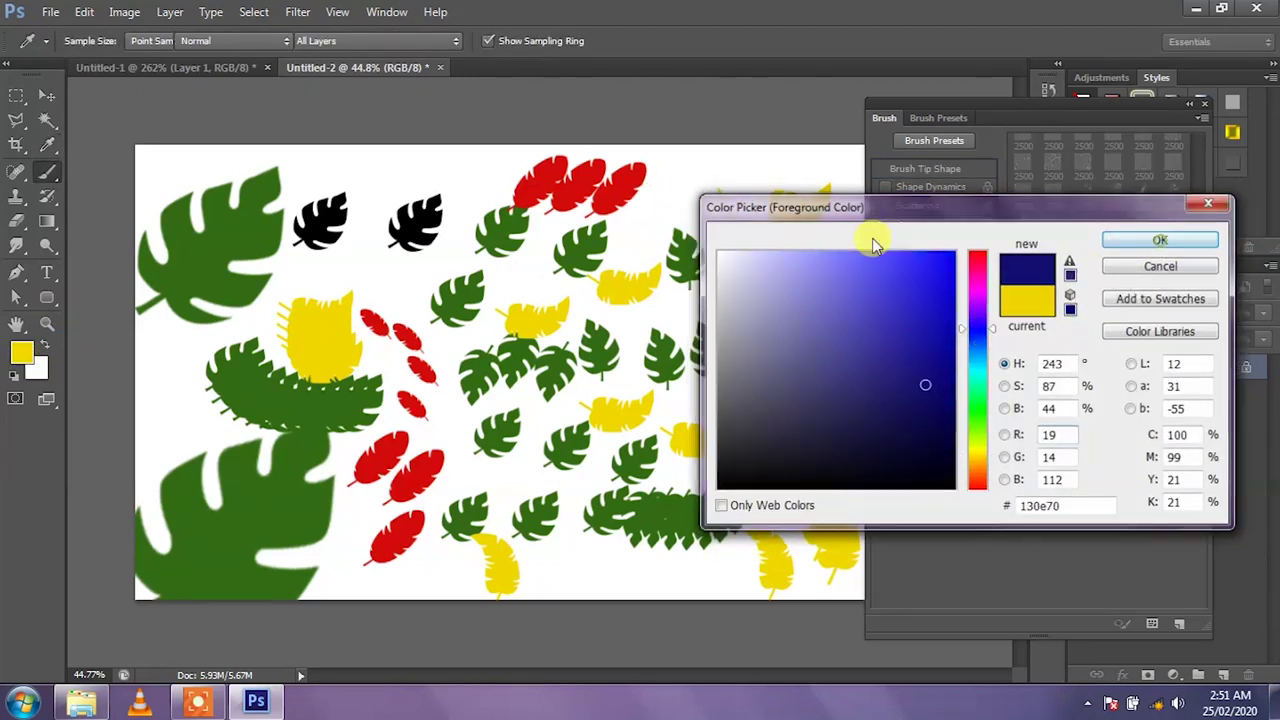
pyautogui.press('Return')
# Step: Stamp blue leaves near the top and along the bottom left, then tighten spacing and reverse the angle
pyautogui.click(420, 175)
pyautogui.click(368, 205)
pyautogui.click(196, 512)
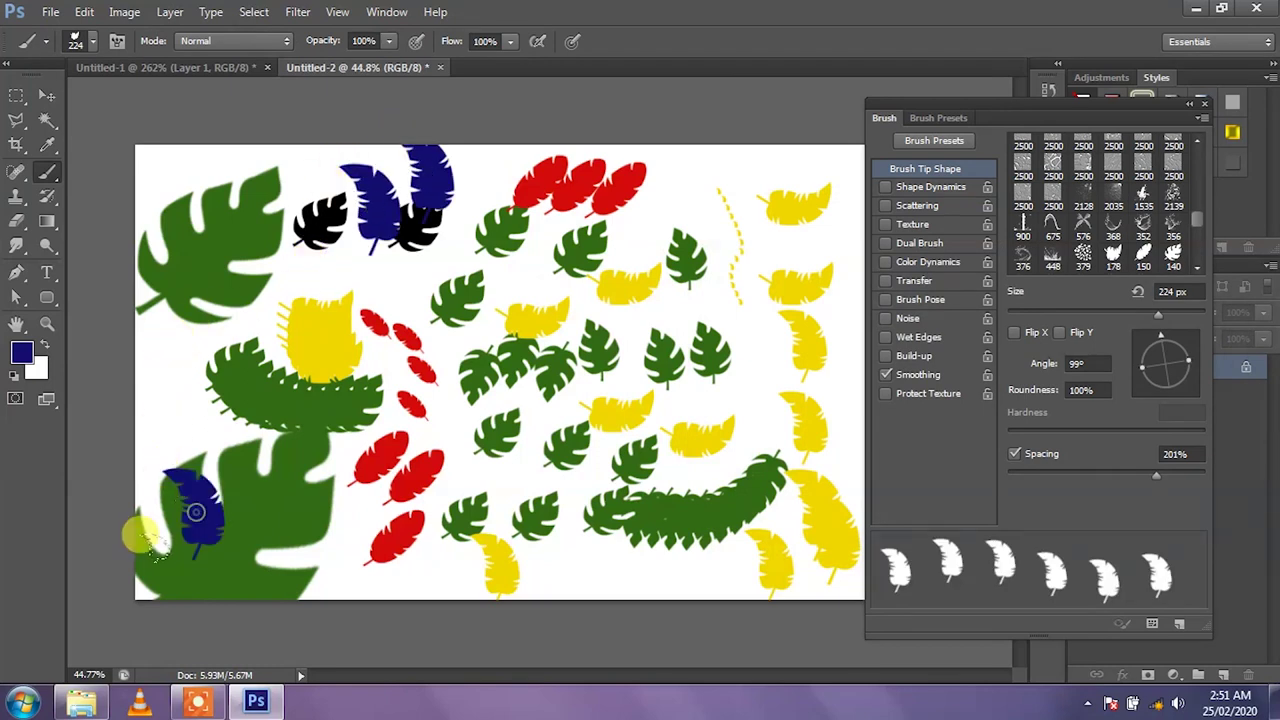
pyautogui.moveTo(150, 545); pyautogui.dragTo(440, 570)
pyautogui.moveTo(1155, 473); pyautogui.dragTo(1115, 480)
pyautogui.moveTo(1160, 358); pyautogui.dragTo(1160, 388)
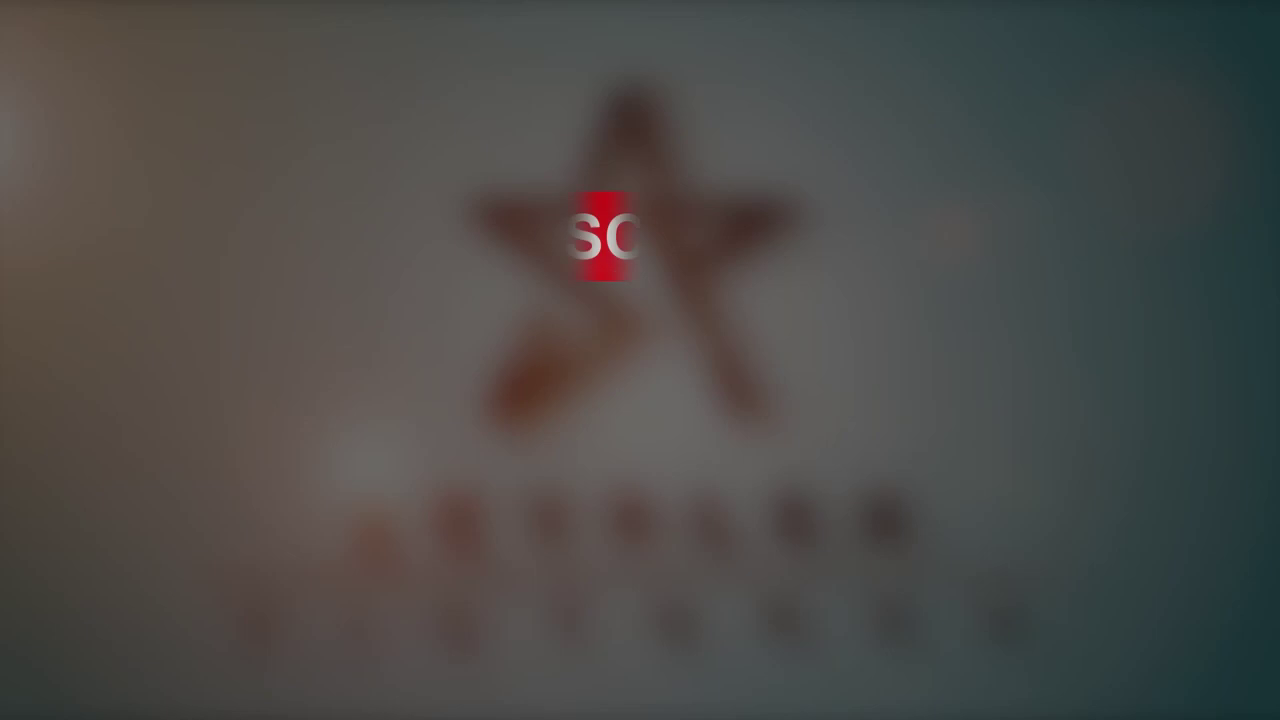